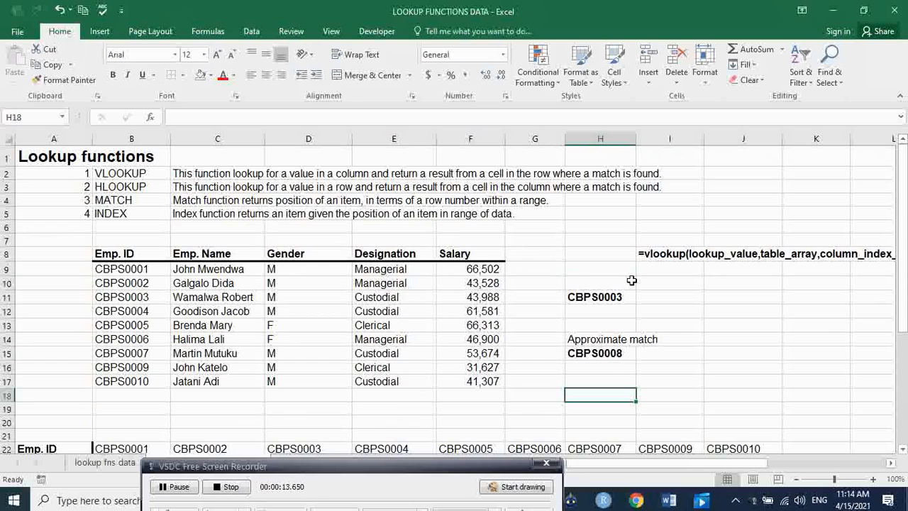
- Review the lookup function names in B2:B5 and the VLOOKUP syntax written in I8
{"action": "left_click", "coordinate": [131, 175]}
{"action": "left_click", "coordinate": [138, 187]}
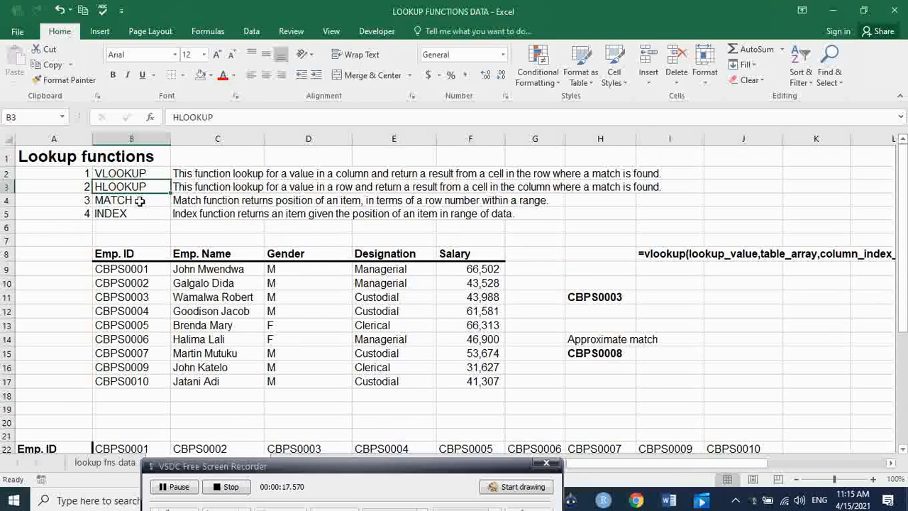
{"action": "left_click", "coordinate": [144, 202]}
{"action": "left_click", "coordinate": [149, 213]}
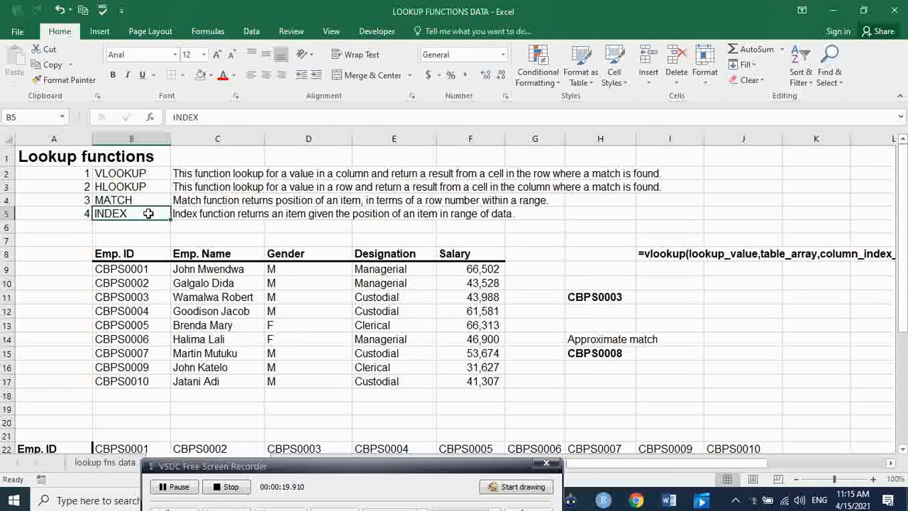
{"action": "left_click_drag", "start_coordinate": [663, 465], "coordinate": [697, 466]}
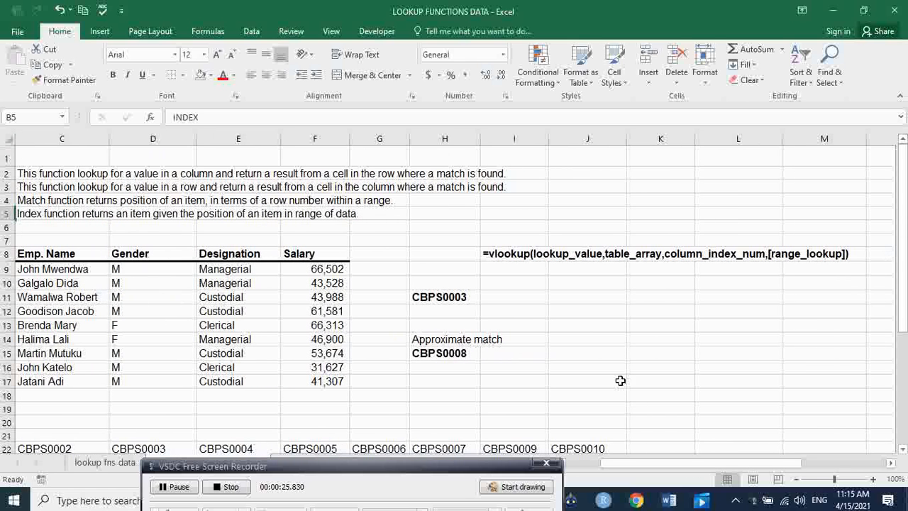
{"action": "left_click", "coordinate": [510, 252]}
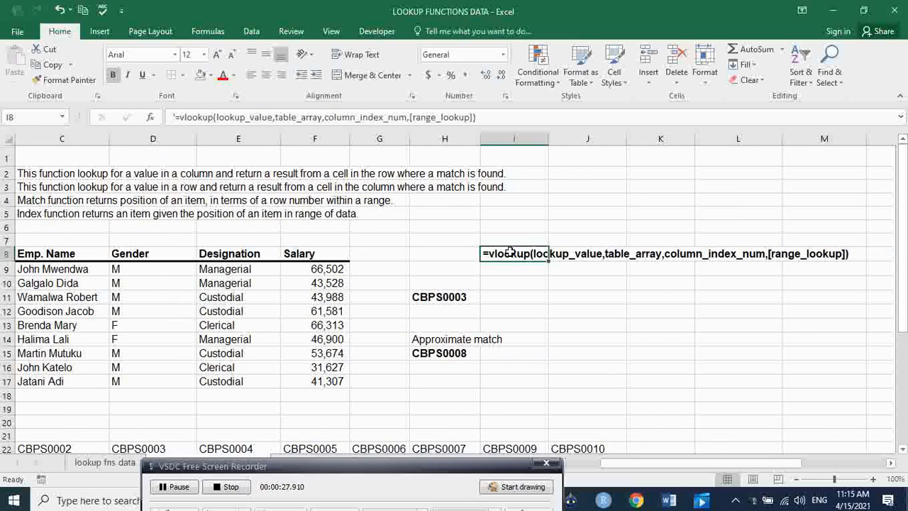
{"action": "left_click", "coordinate": [605, 296]}
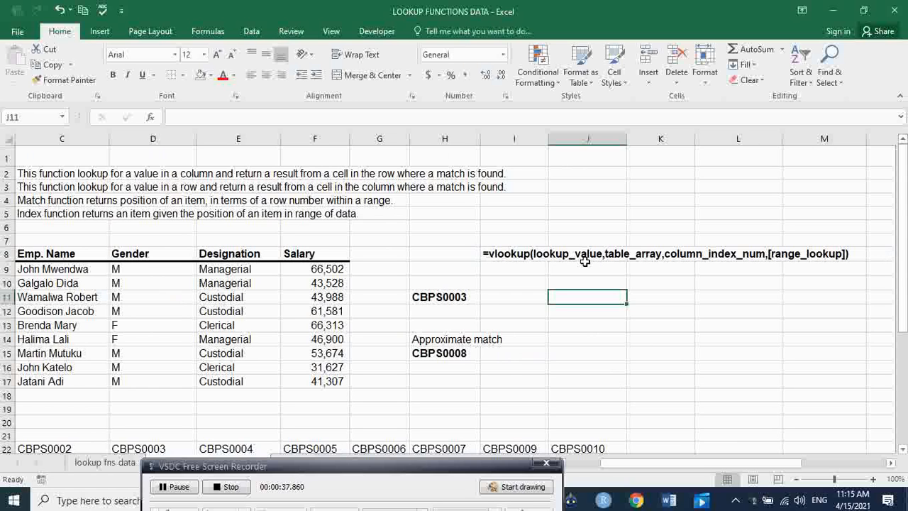
{"action": "left_click_drag", "start_coordinate": [675, 459], "coordinate": [625, 461]}
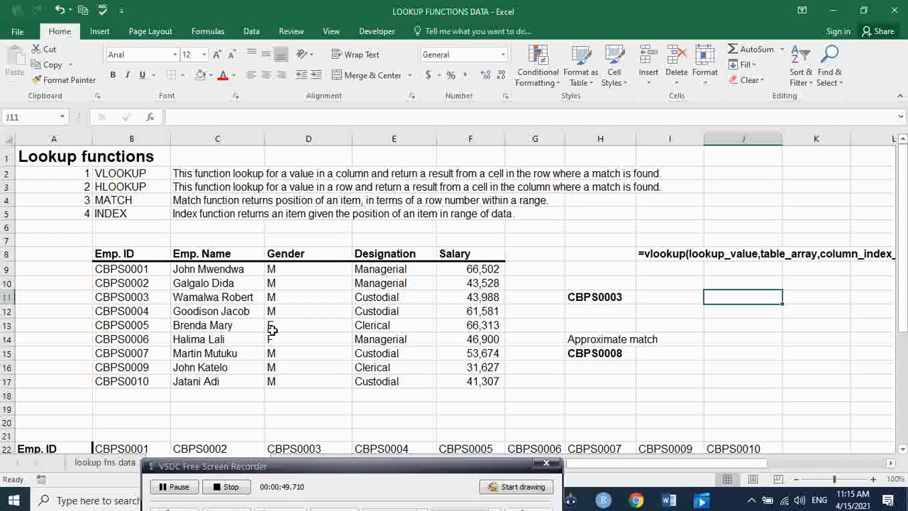
- Examine the lookup value in H11 alongside the headers and rows of the employee table
{"action": "left_click", "coordinate": [622, 299]}
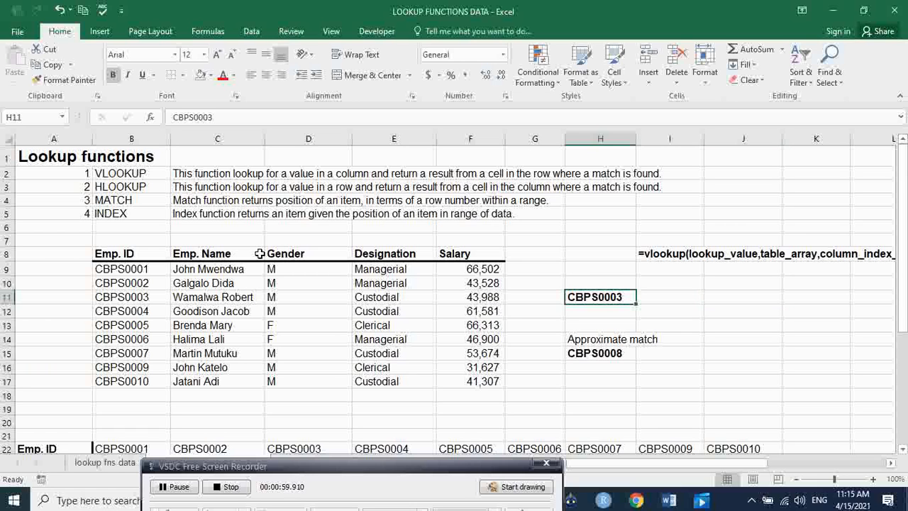
{"action": "left_click_drag", "start_coordinate": [145, 254], "coordinate": [496, 252]}
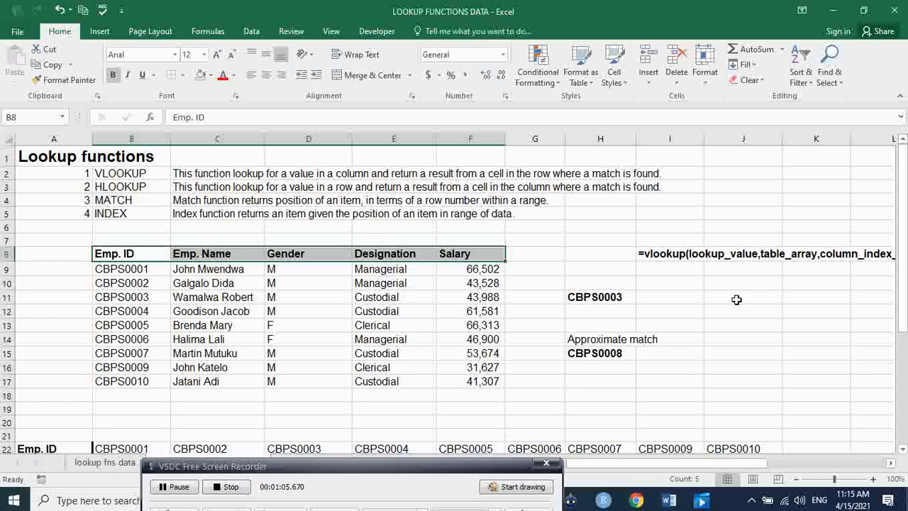
{"action": "left_click", "coordinate": [738, 253]}
{"action": "left_click", "coordinate": [745, 351]}
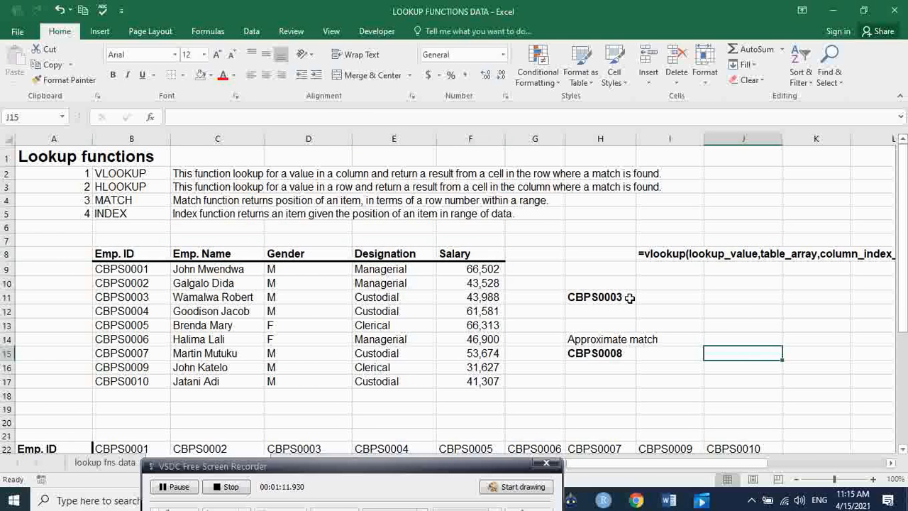
{"action": "left_click", "coordinate": [630, 298]}
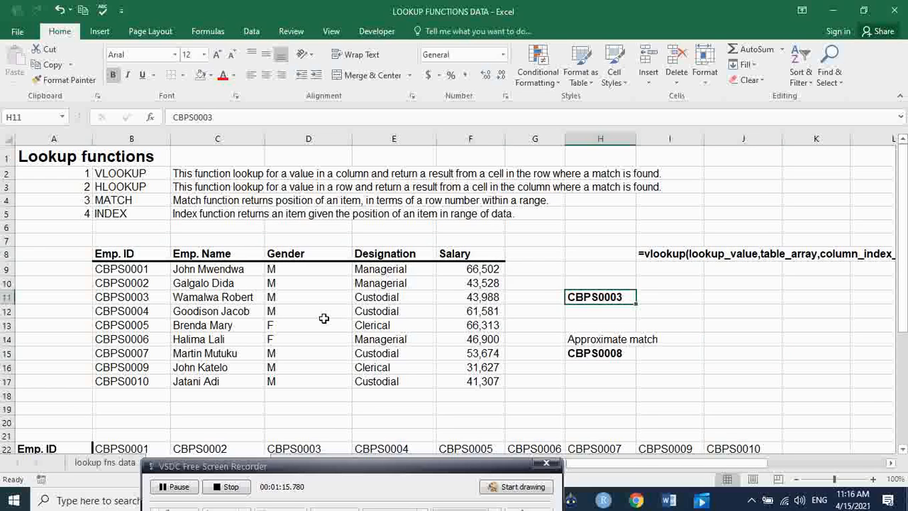
{"action": "left_click_drag", "start_coordinate": [132, 254], "coordinate": [475, 367]}
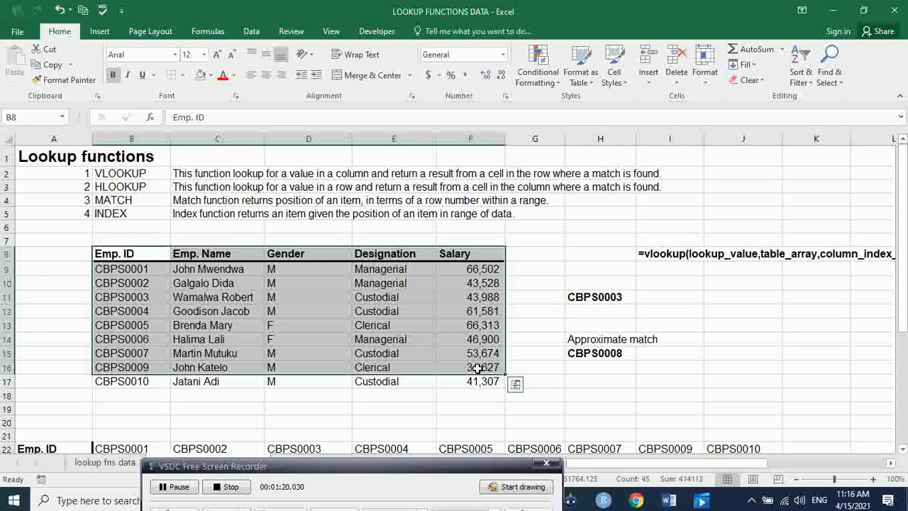
{"action": "left_click", "coordinate": [62, 254]}
{"action": "left_click_drag", "start_coordinate": [64, 253], "coordinate": [52, 382]}
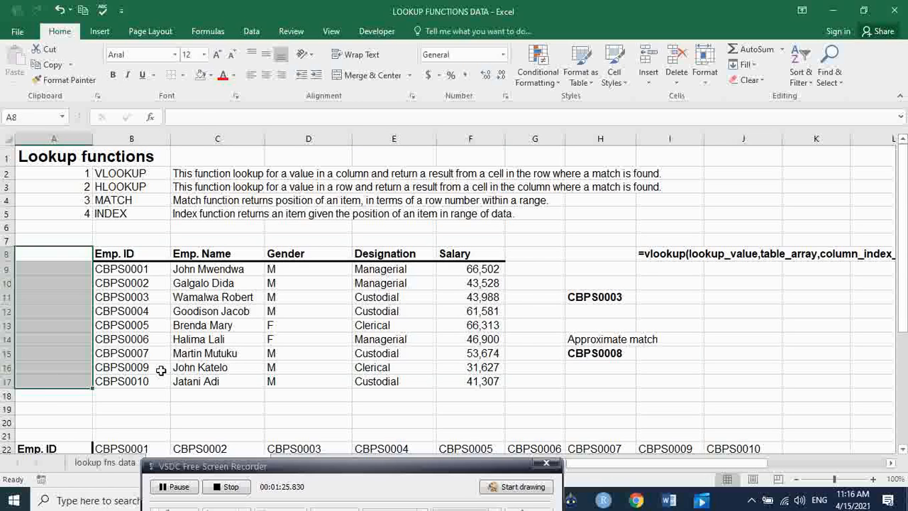
{"action": "left_click", "coordinate": [489, 281]}
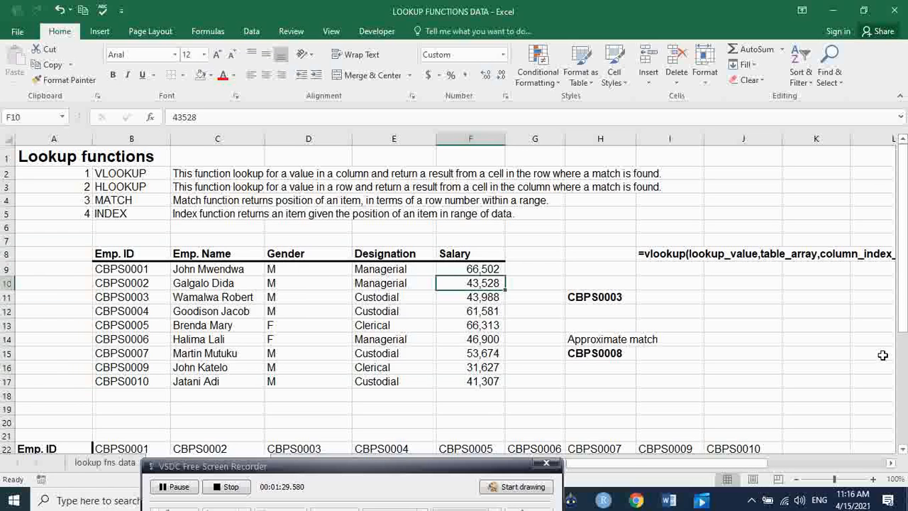
- Compare the lookup value in H11 with the table array B8:F17, from the Emp. ID column to the Salary column
{"action": "left_click_drag", "start_coordinate": [739, 463], "coordinate": [764, 470]}
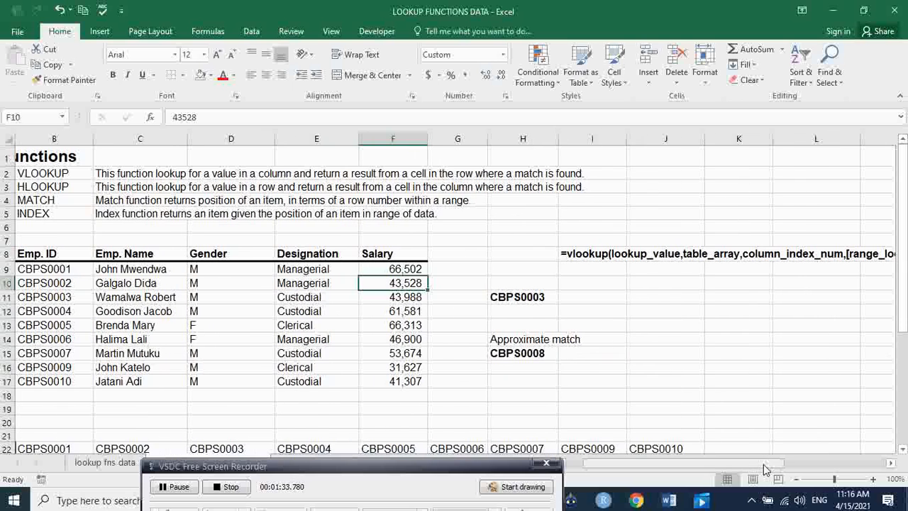
{"action": "left_click", "coordinate": [523, 299]}
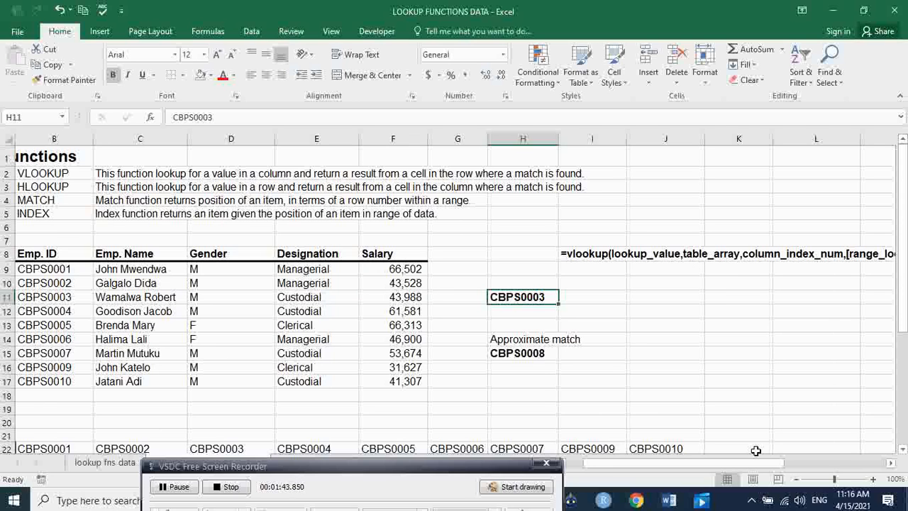
{"action": "left_click_drag", "start_coordinate": [746, 466], "coordinate": [715, 461]}
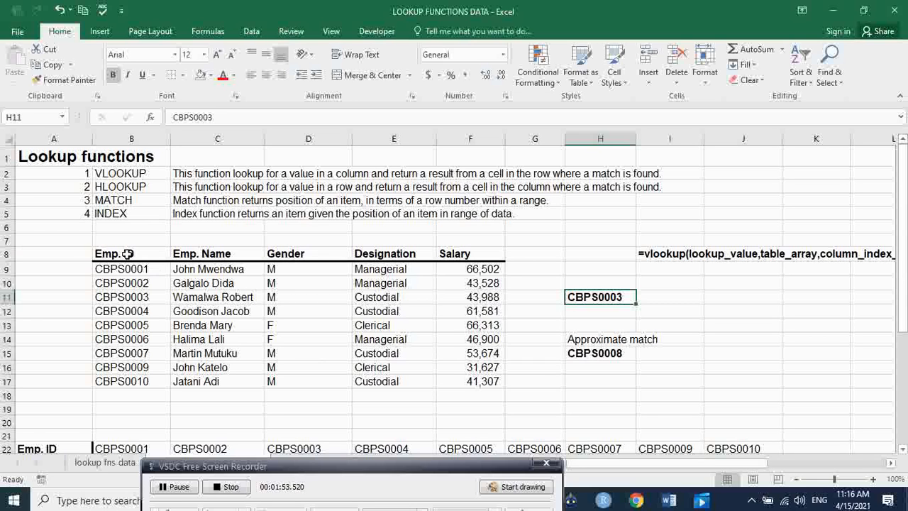
{"action": "left_click_drag", "start_coordinate": [125, 254], "coordinate": [476, 381]}
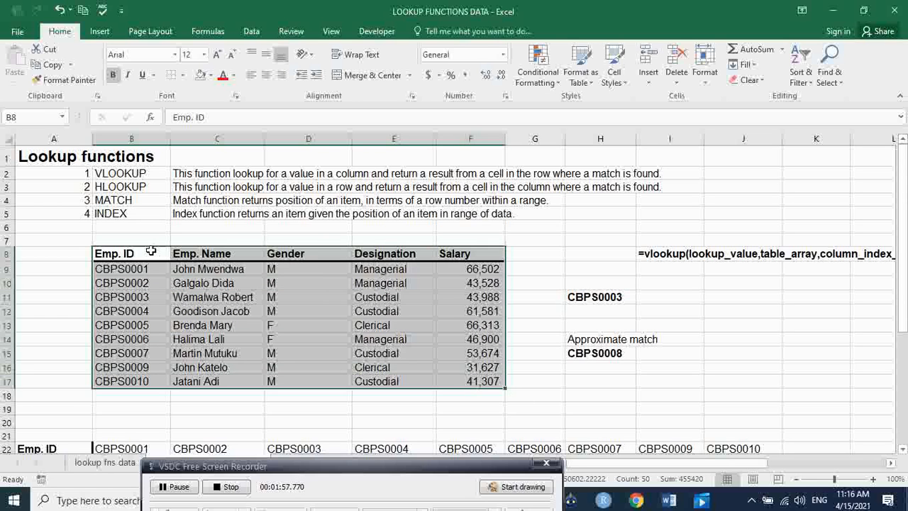
{"action": "left_click_drag", "start_coordinate": [127, 253], "coordinate": [136, 390]}
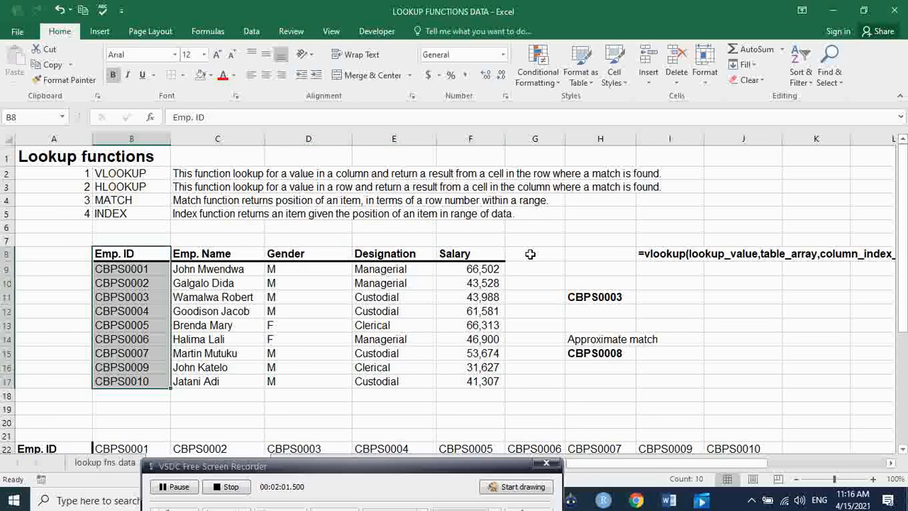
{"action": "left_click_drag", "start_coordinate": [477, 253], "coordinate": [487, 381]}
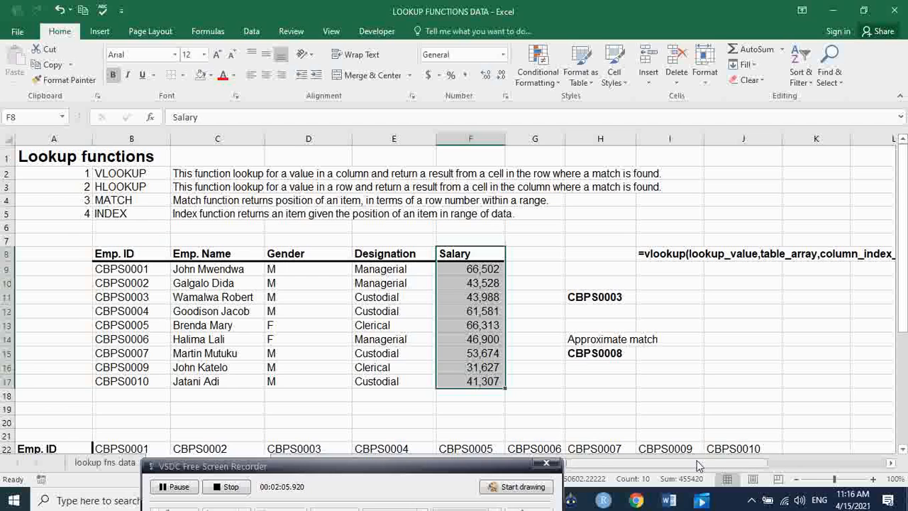
- Examine the column_index_num argument in I8 by going through the table's columns from Emp. ID to Salary
{"action": "left_click_drag", "start_coordinate": [693, 462], "coordinate": [758, 472]}
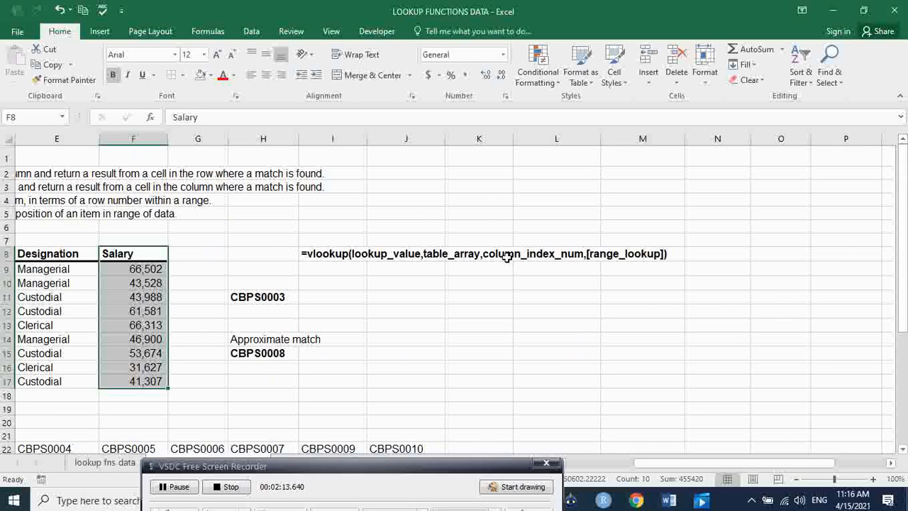
{"action": "left_click_drag", "start_coordinate": [689, 467], "coordinate": [599, 470]}
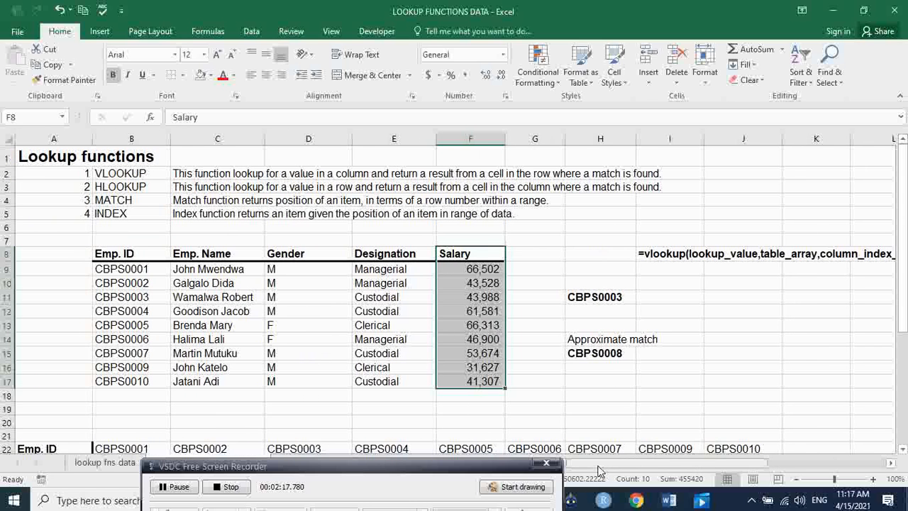
{"action": "left_click", "coordinate": [148, 255]}
{"action": "left_click_drag", "start_coordinate": [148, 255], "coordinate": [468, 369]}
{"action": "left_click_drag", "start_coordinate": [141, 236], "coordinate": [146, 311]}
{"action": "left_click", "coordinate": [212, 232]}
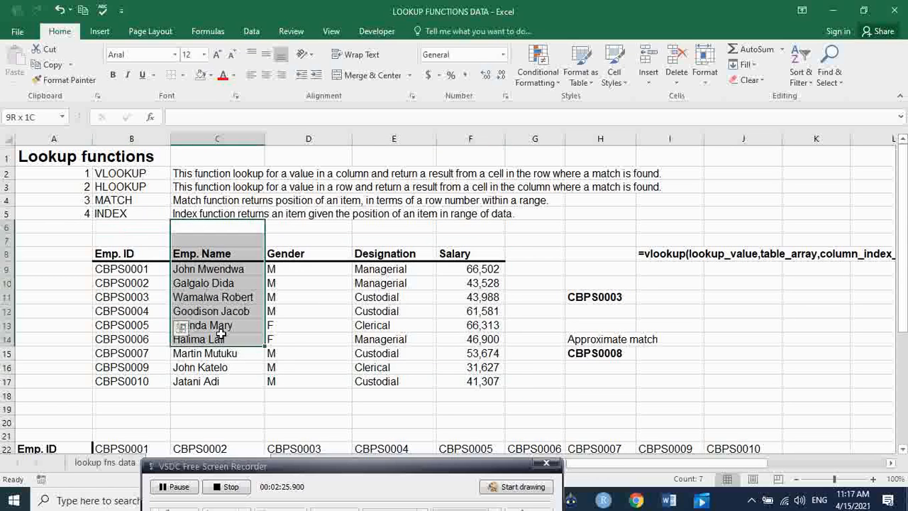
{"action": "left_click_drag", "start_coordinate": [316, 255], "coordinate": [313, 339]}
{"action": "left_click_drag", "start_coordinate": [402, 247], "coordinate": [405, 323]}
{"action": "left_click_drag", "start_coordinate": [470, 248], "coordinate": [480, 349]}
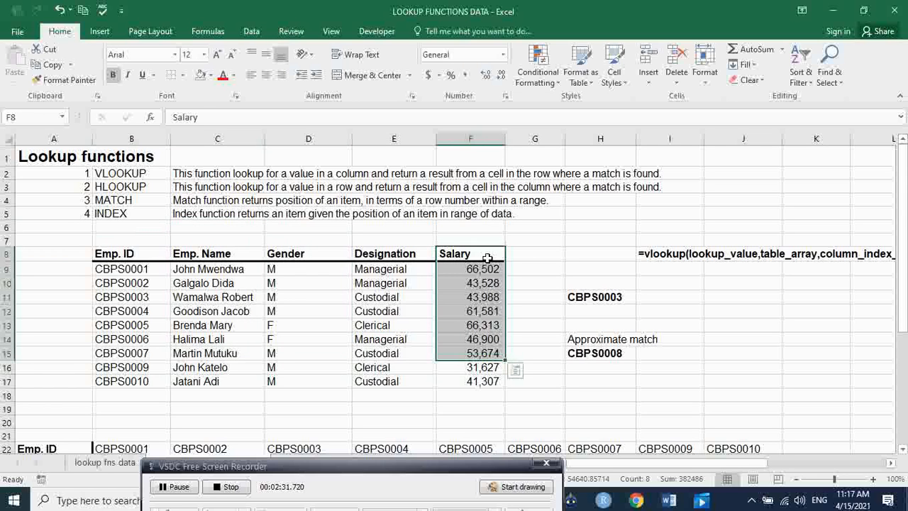
- Examine the Salary column as the return column and check the remaining arguments of the VLOOKUP syntax in I8
{"action": "mouse_move", "coordinate": [673, 474]}
{"action": "left_mouse_down"}
{"action": "mouse_move", "coordinate": [713, 474]}
{"action": "mouse_move", "coordinate": [673, 474]}
{"action": "left_mouse_up"}
{"action": "key", "text": "shift+Up"}
{"action": "key", "text": "shift+Up"}
{"action": "key", "text": "shift+Up"}
{"action": "key", "text": "shift+Up"}
{"action": "key", "text": "shift+Down"}
{"action": "key", "text": "shift+Down"}
{"action": "key", "text": "shift+Down"}
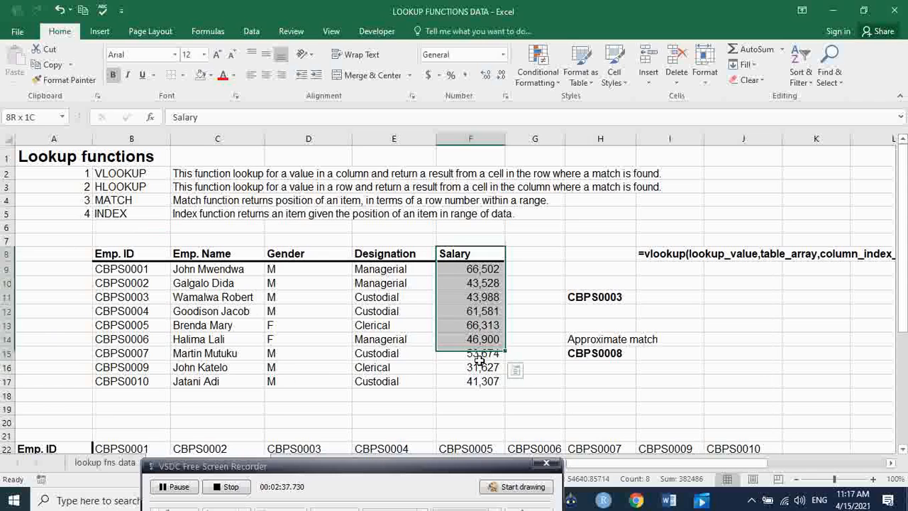
{"action": "key", "text": "shift+Down"}
{"action": "key", "text": "shift+Down"}
{"action": "left_click_drag", "start_coordinate": [458, 250], "coordinate": [472, 332]}
{"action": "left_click_drag", "start_coordinate": [743, 462], "coordinate": [807, 459]}
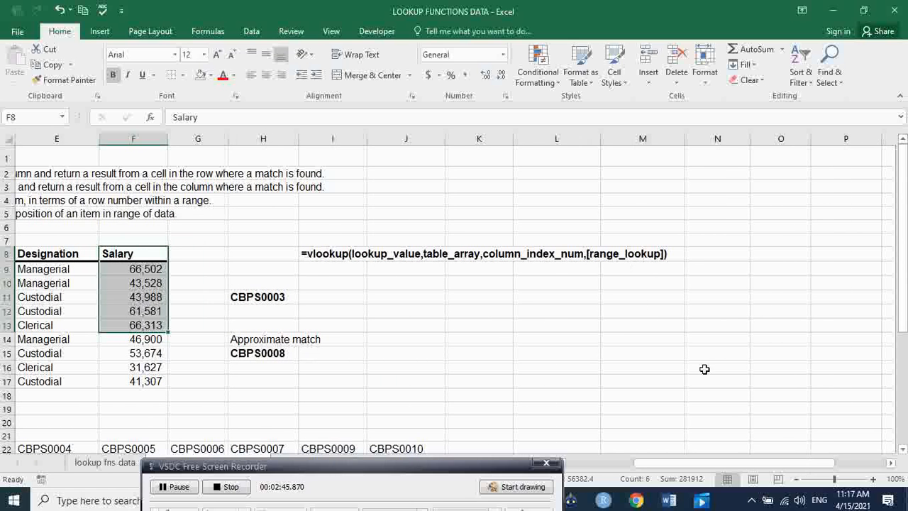
{"action": "left_click_drag", "start_coordinate": [714, 459], "coordinate": [690, 467]}
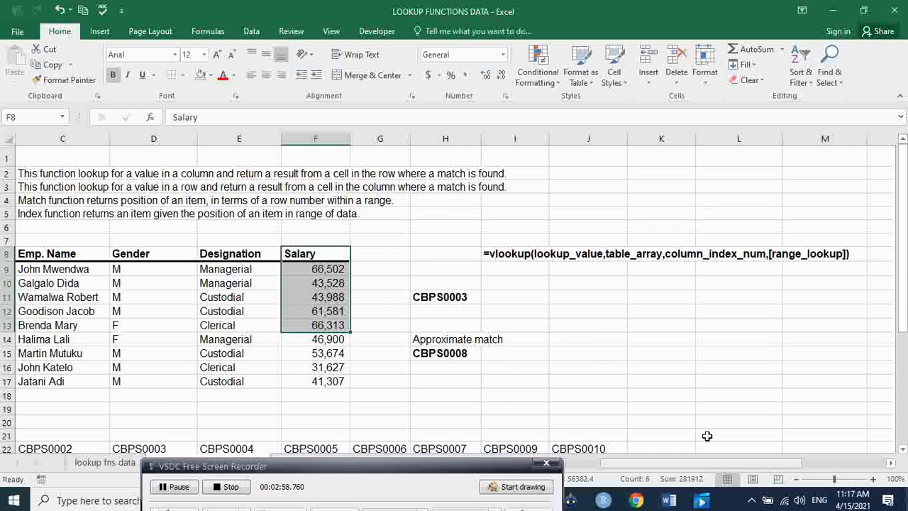
- Start a VLOOKUP formula in I11 with H11 as the lookup value
{"action": "left_click", "coordinate": [453, 300]}
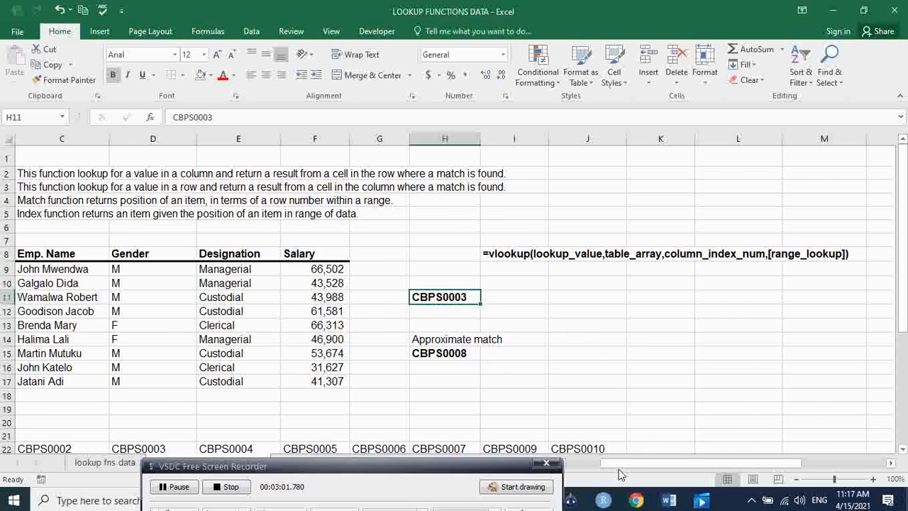
{"action": "left_click_drag", "start_coordinate": [619, 469], "coordinate": [572, 471]}
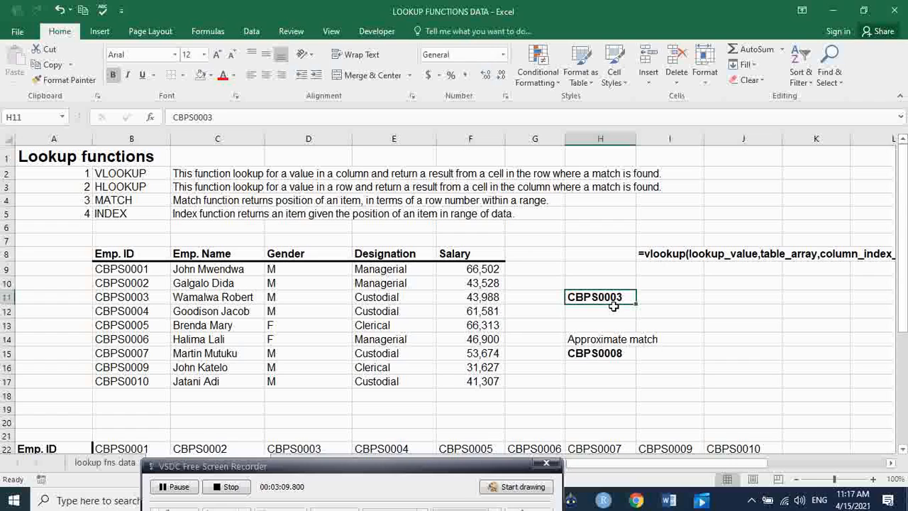
{"action": "left_click", "coordinate": [663, 298]}
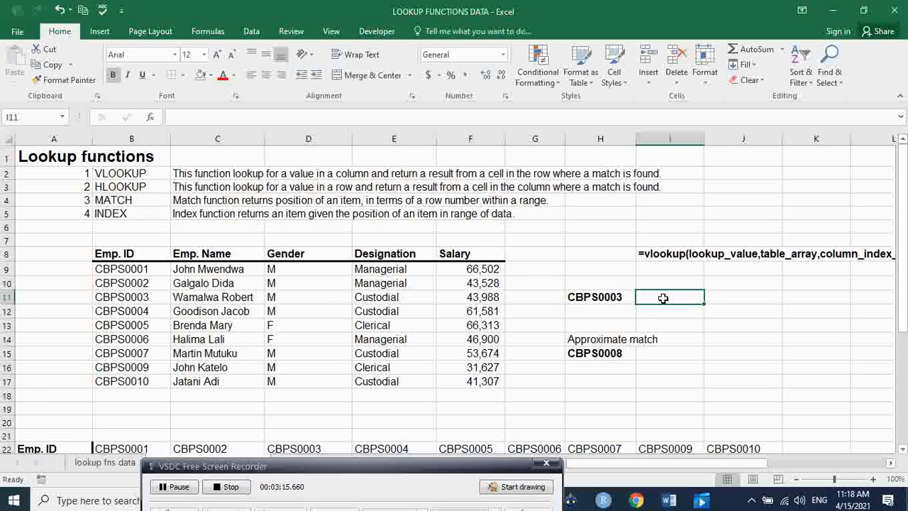
{"action": "type", "text": "="}
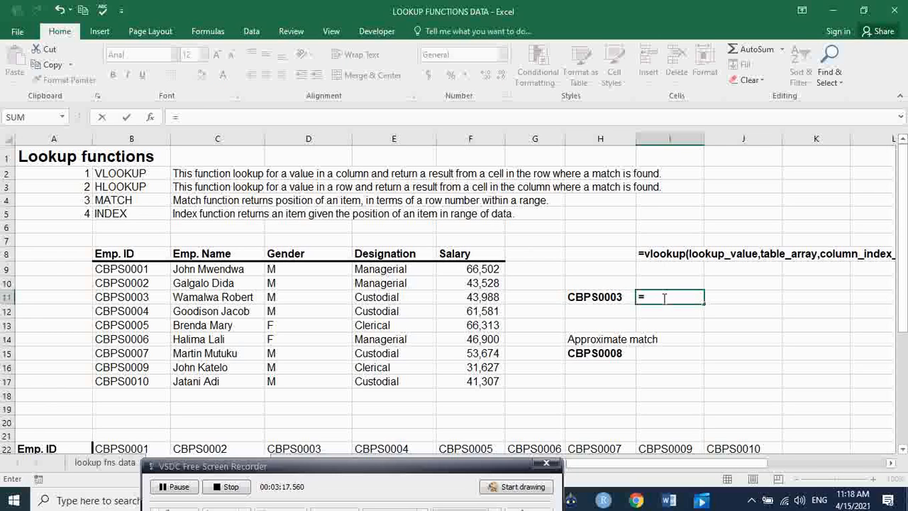
{"action": "type", "text": "vloo"}
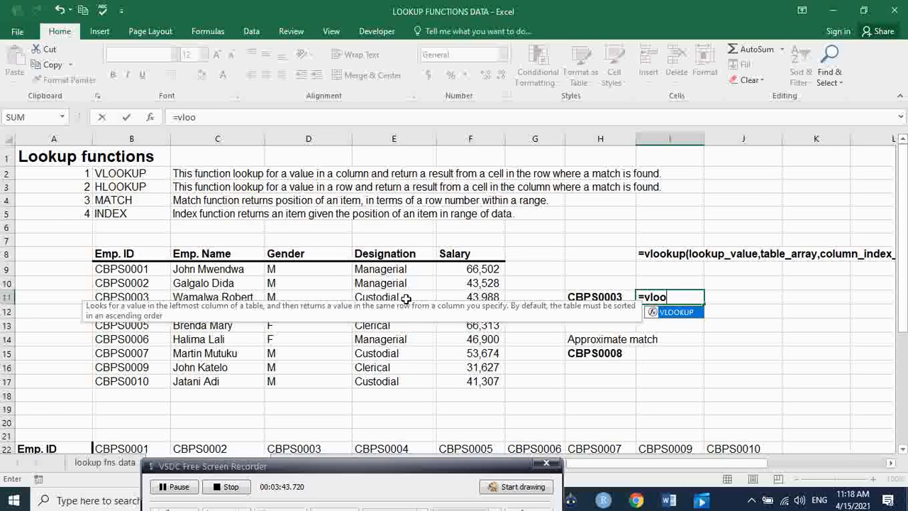
{"action": "key", "text": "Tab"}
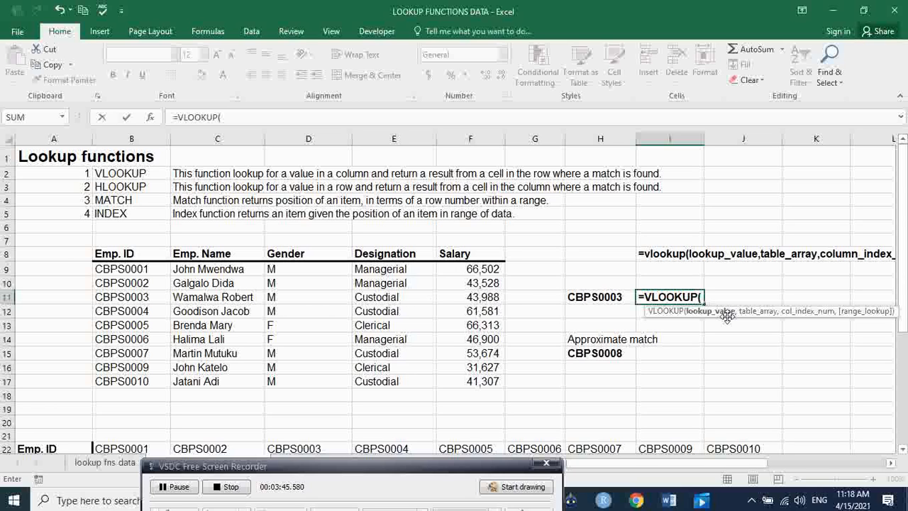
{"action": "left_click", "coordinate": [606, 298]}
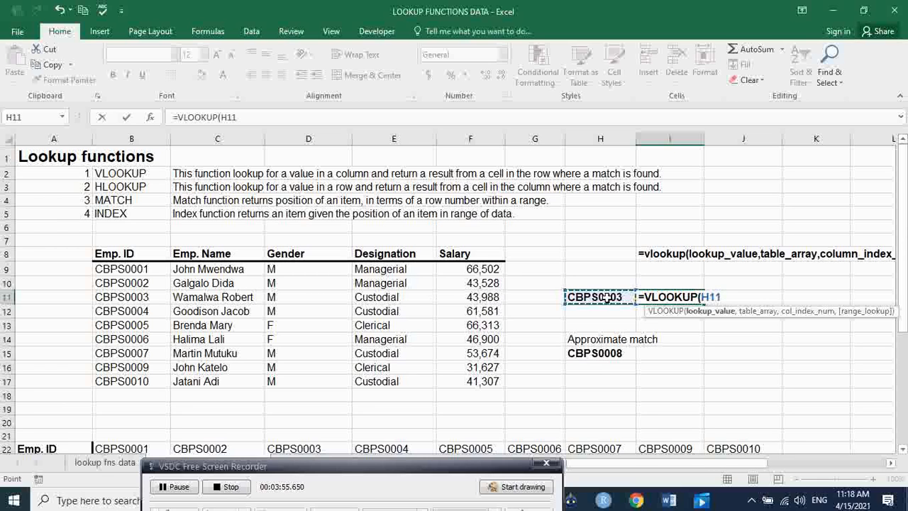
{"action": "type", "text": ","}
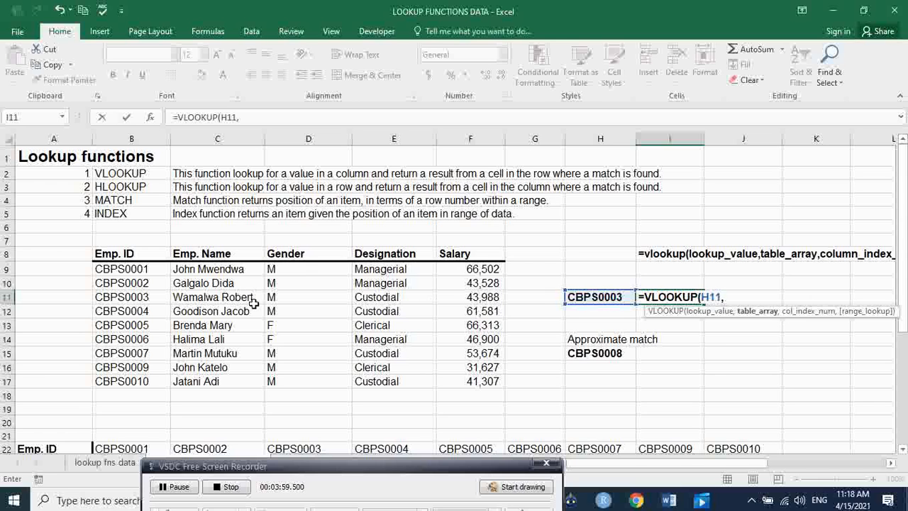
- Add the employee table B8:F17, headers included, as the formula's table array with absolute references $B$8:$F$17
{"action": "left_click_drag", "start_coordinate": [128, 257], "coordinate": [466, 382]}
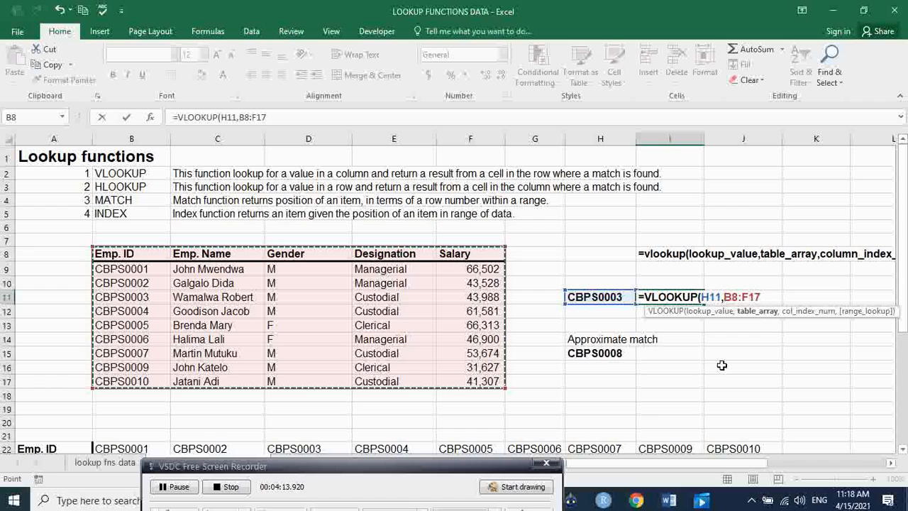
{"action": "key", "text": "F4"}
{"action": "type", "text": ","}
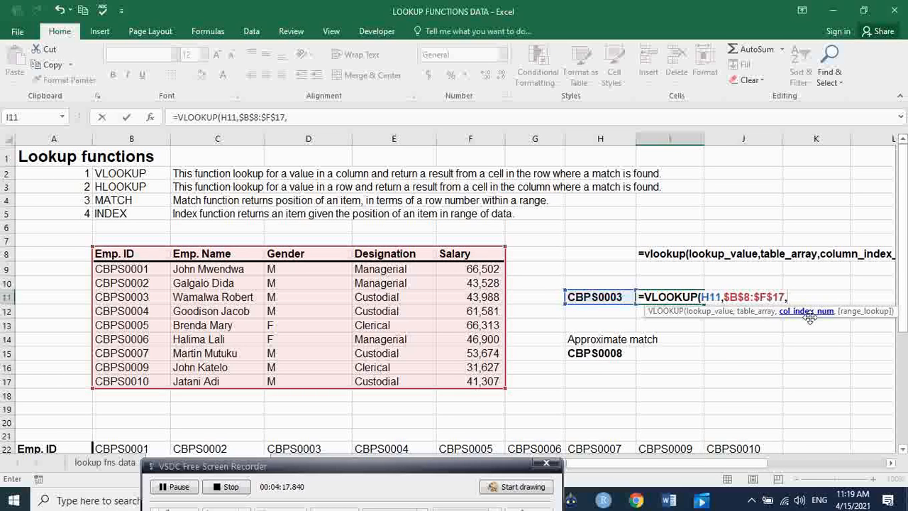
{"action": "mouse_move", "coordinate": [145, 260]}
{"action": "left_mouse_down"}
{"action": "mouse_move", "coordinate": [323, 284]}
{"action": "mouse_move", "coordinate": [437, 341]}
{"action": "mouse_move", "coordinate": [470, 385]}
{"action": "mouse_move", "coordinate": [407, 335]}
{"action": "mouse_move", "coordinate": [234, 339]}
{"action": "mouse_move", "coordinate": [153, 312]}
{"action": "mouse_move", "coordinate": [130, 254]}
{"action": "left_mouse_up"}
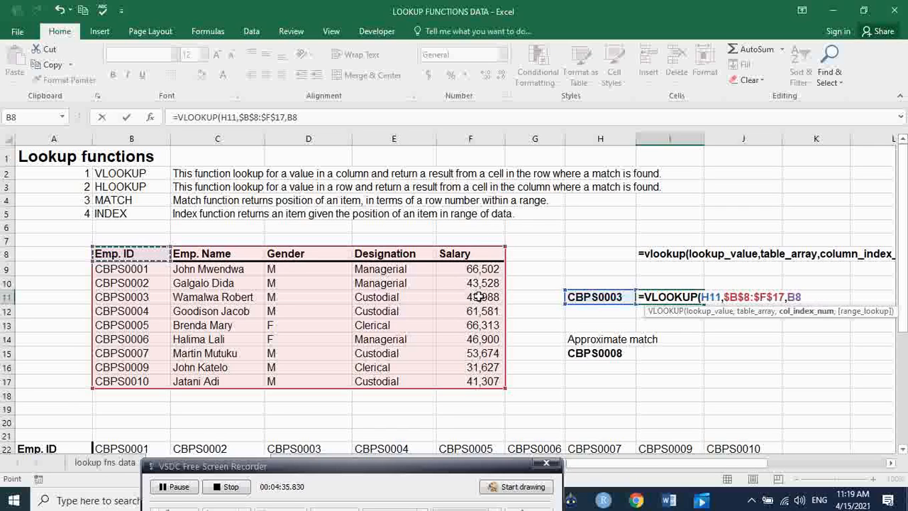
{"action": "key", "text": "BackSpace"}
{"action": "key", "text": "BackSpace"}
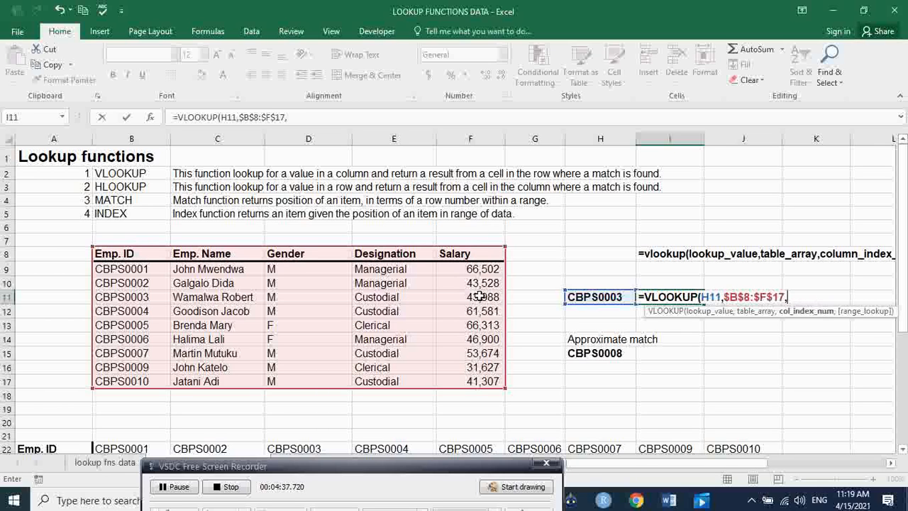
- Complete the I11 formula with column index 5 and FALSE for an exact match
{"action": "type", "text": "5,"}
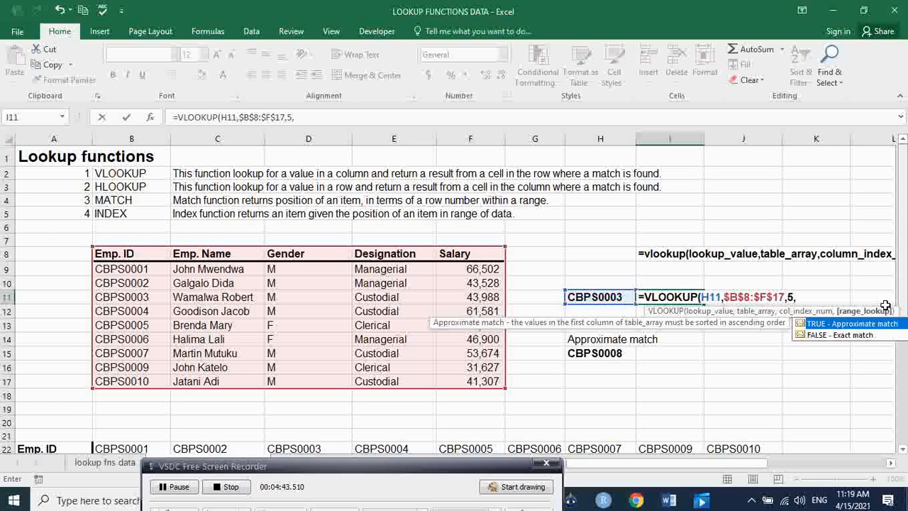
{"action": "left_click", "coordinate": [825, 336]}
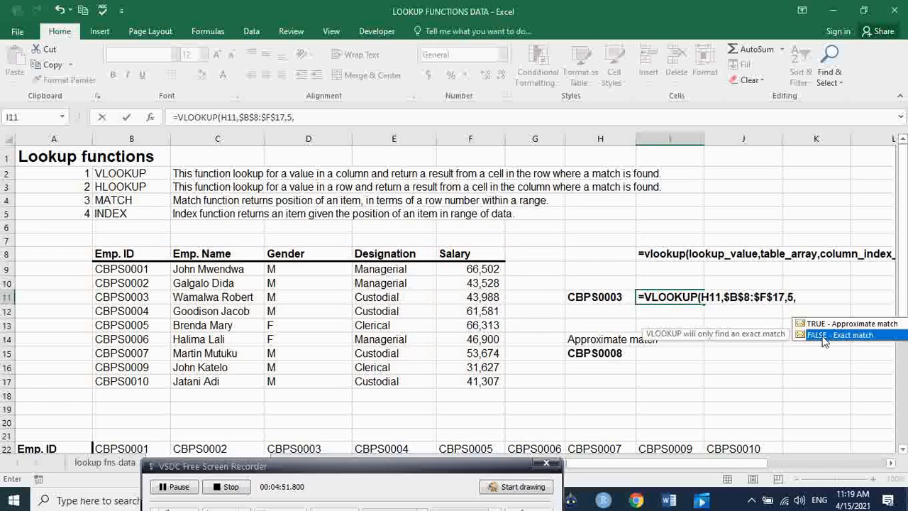
{"action": "double_click", "coordinate": [825, 337]}
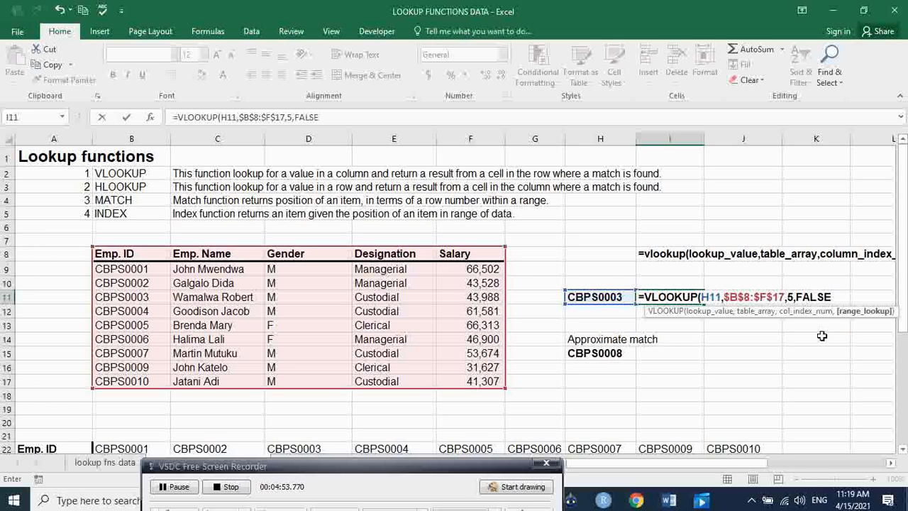
{"action": "key", "text": "Return"}
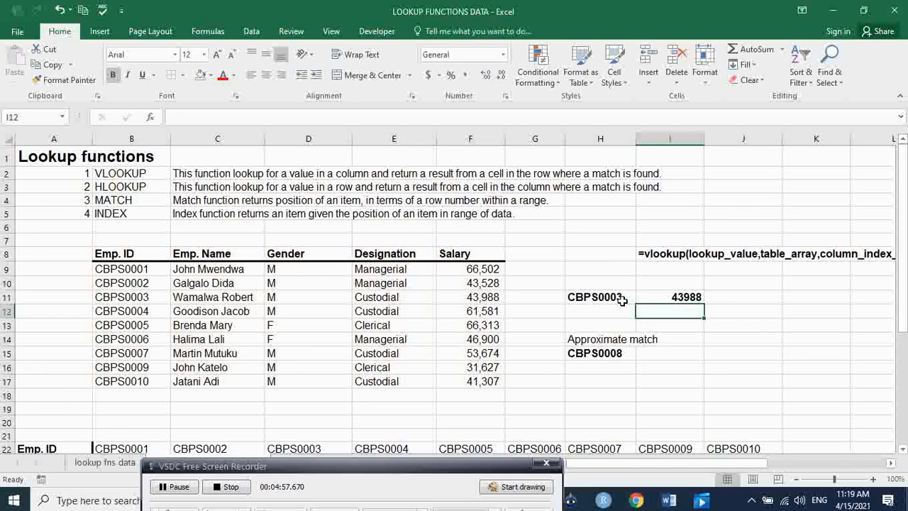
- Format the result in I11 with a thousands separator and no decimal places
{"action": "left_click", "coordinate": [670, 298]}
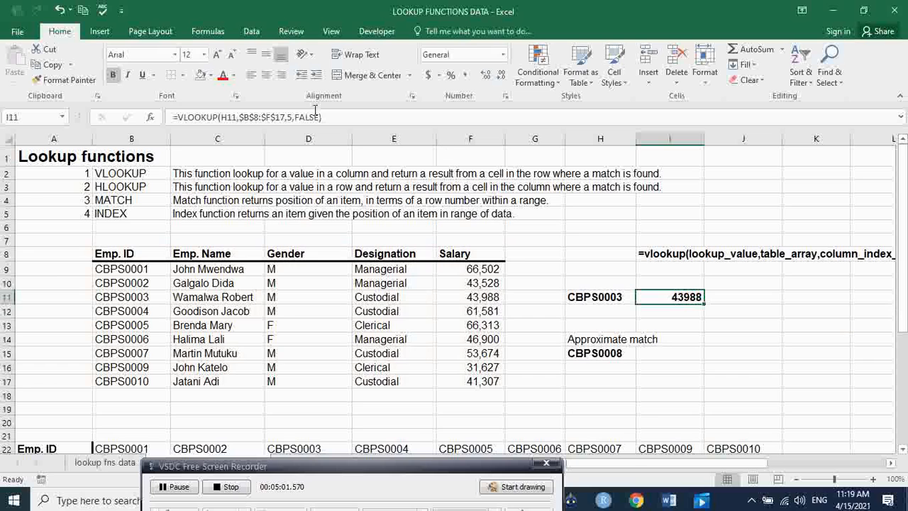
{"action": "left_click", "coordinate": [464, 75]}
{"action": "left_click", "coordinate": [500, 78]}
{"action": "left_click", "coordinate": [499, 78]}
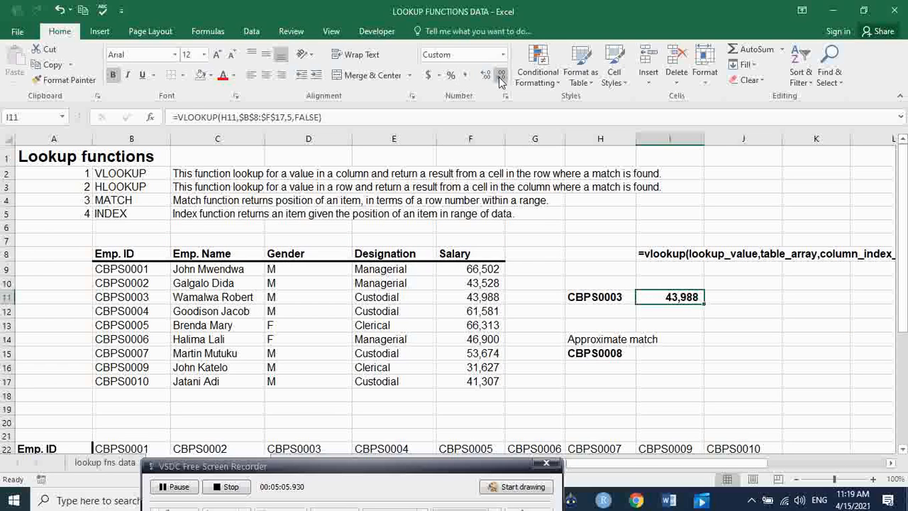
- Compare the lookup value in H11 and the result in I11 with the matching employee's record in row 11
{"action": "left_click", "coordinate": [7, 298]}
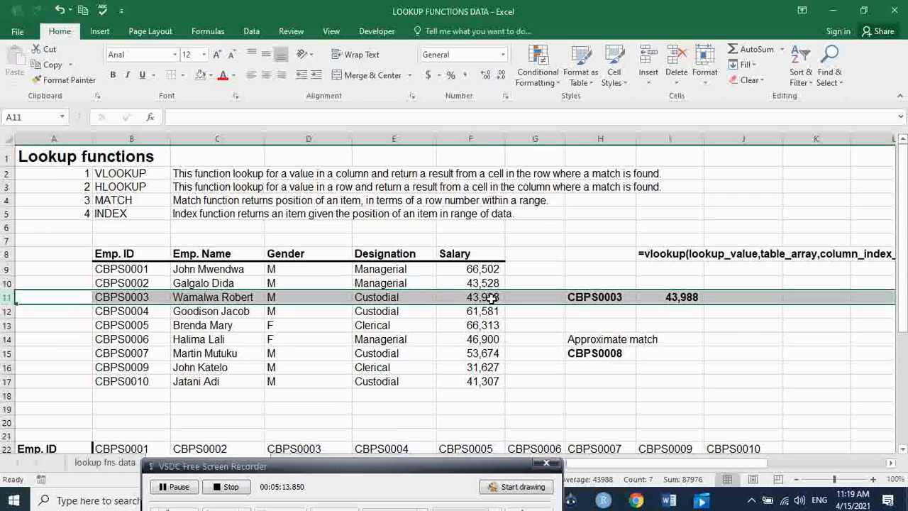
{"action": "left_click", "coordinate": [680, 299]}
{"action": "left_click_drag", "start_coordinate": [603, 298], "coordinate": [670, 298]}
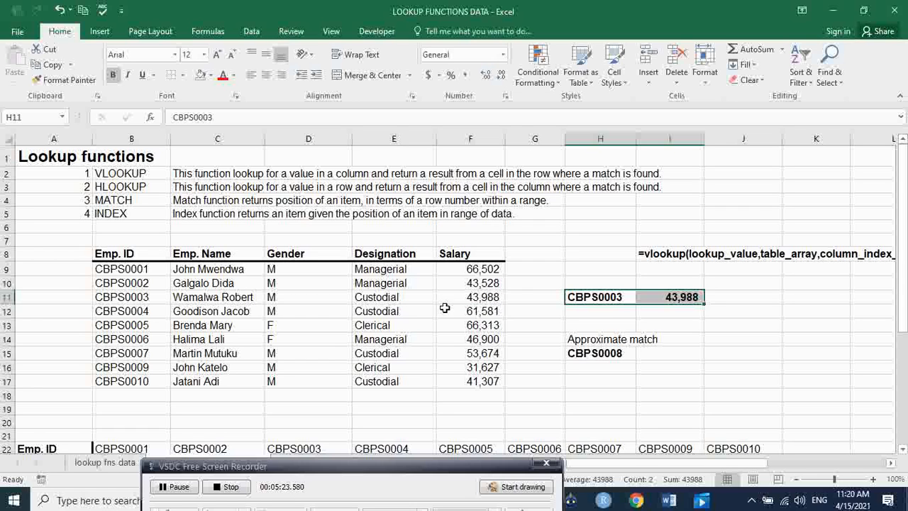
{"action": "left_click", "coordinate": [600, 287]}
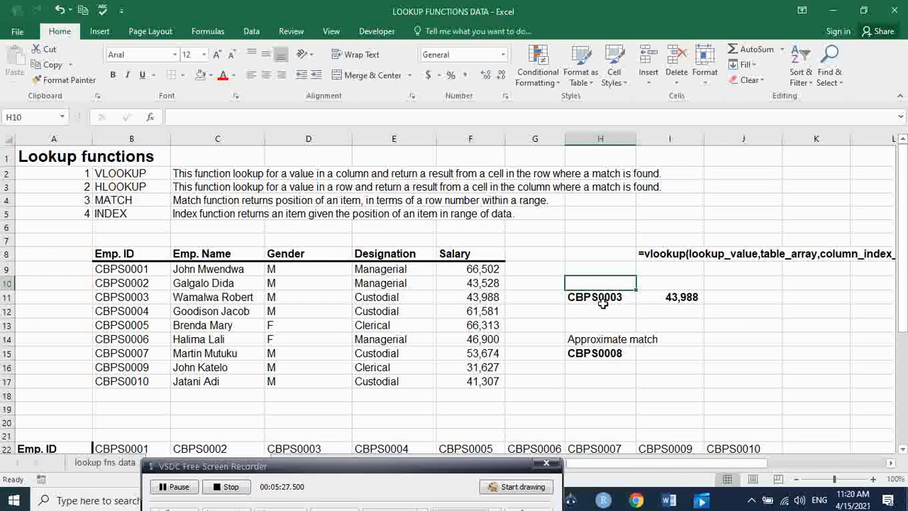
{"action": "left_click", "coordinate": [593, 298]}
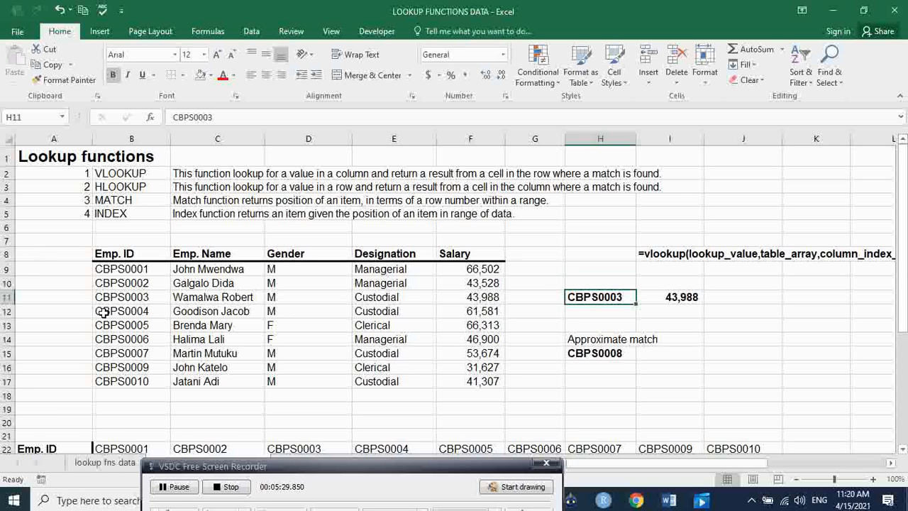
{"action": "left_click", "coordinate": [7, 297]}
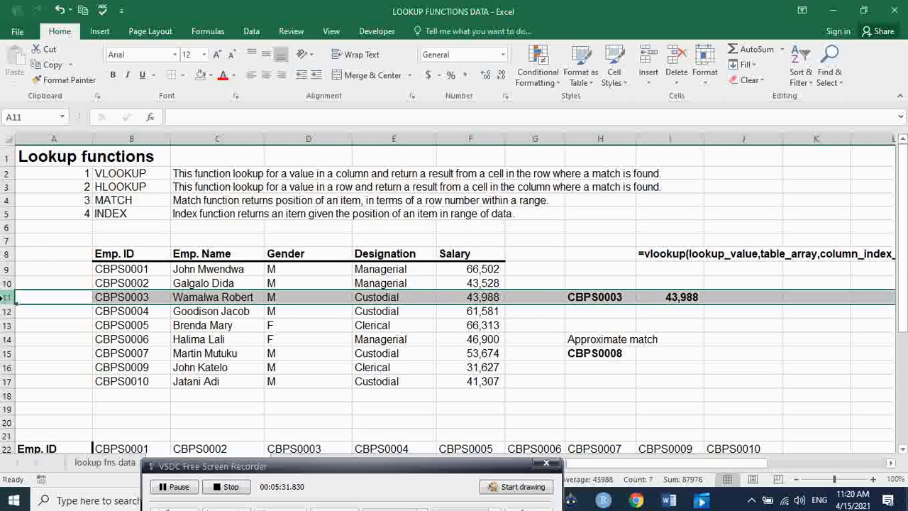
{"action": "left_click_drag", "start_coordinate": [616, 295], "coordinate": [615, 285]}
{"action": "left_click", "coordinate": [616, 285]}
{"action": "left_click", "coordinate": [700, 279]}
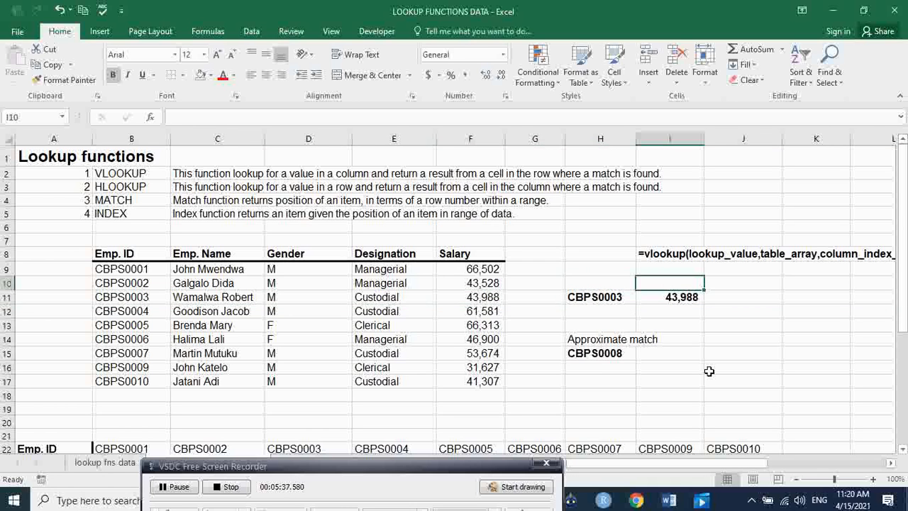
- Examine the approximate match example in H14:H15 against the neighbouring employee IDs in B15:B16
{"action": "left_click", "coordinate": [598, 339]}
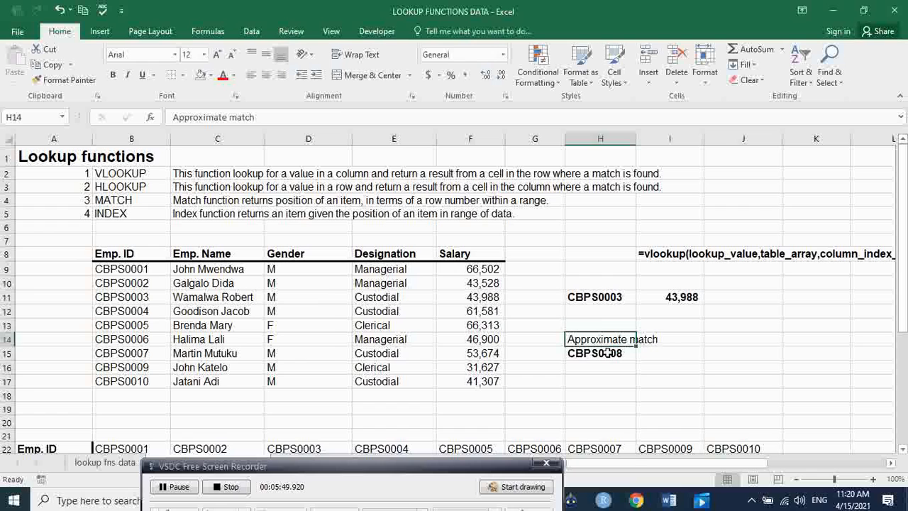
{"action": "left_click", "coordinate": [647, 366]}
{"action": "key", "text": "ctrl+b"}
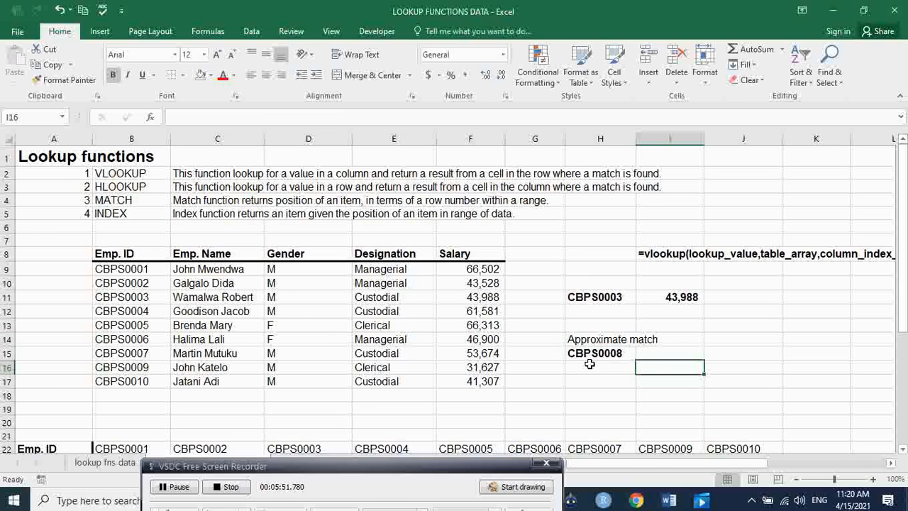
{"action": "left_click", "coordinate": [628, 354]}
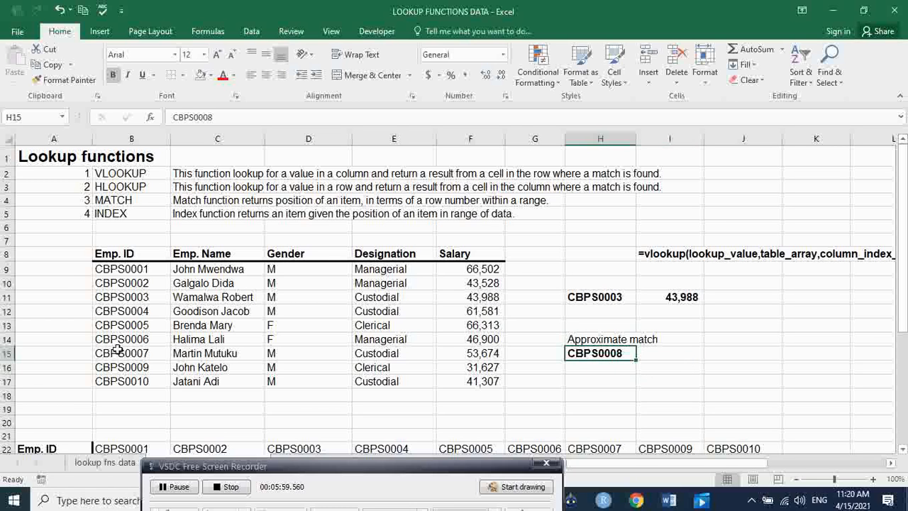
{"action": "left_click_drag", "start_coordinate": [121, 340], "coordinate": [131, 374]}
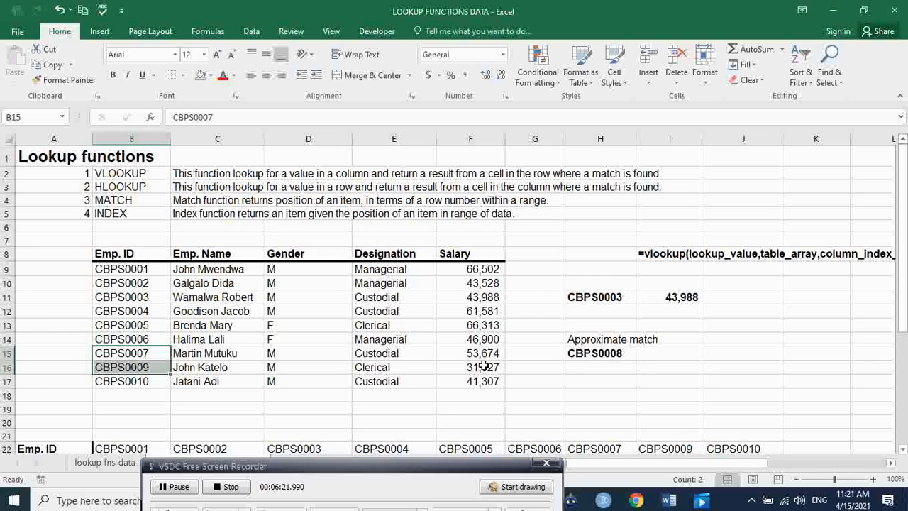
{"action": "left_click", "coordinate": [607, 340]}
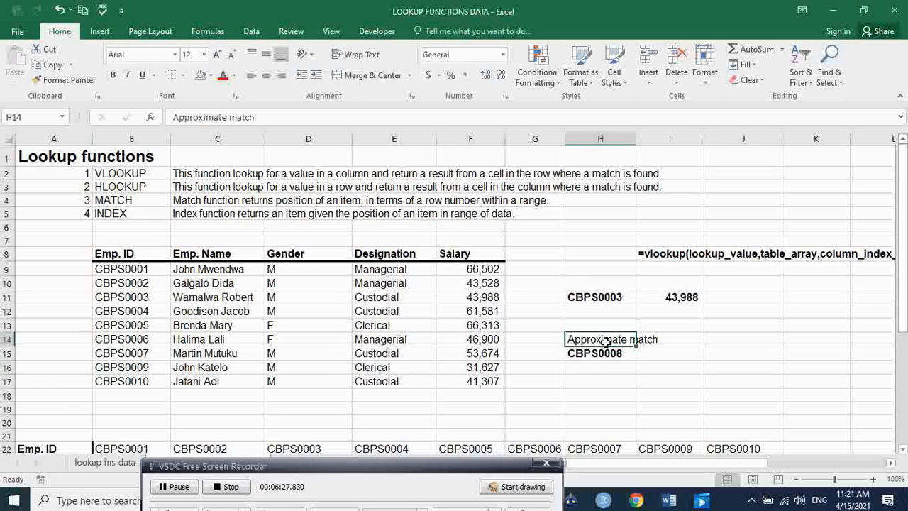
- Start a VLOOKUP formula in I15 with H15 as the lookup value
{"action": "left_click", "coordinate": [673, 357]}
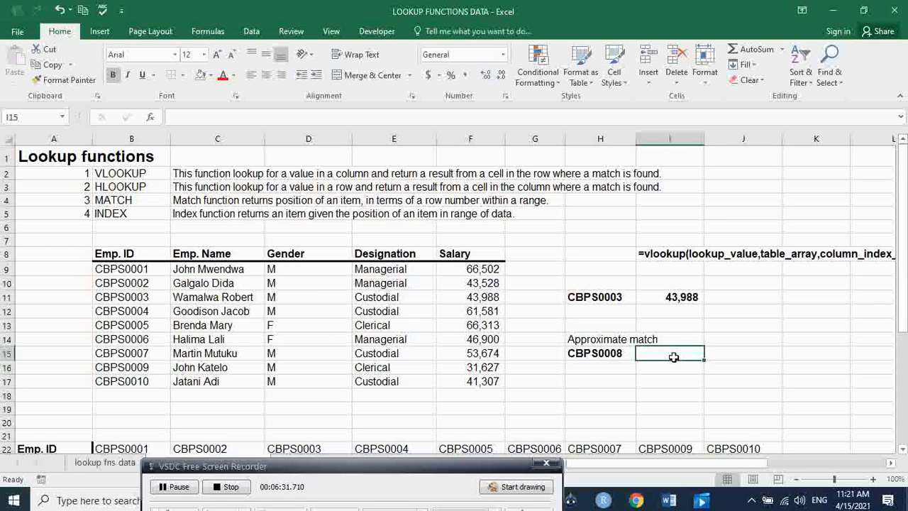
{"action": "type", "text": "="}
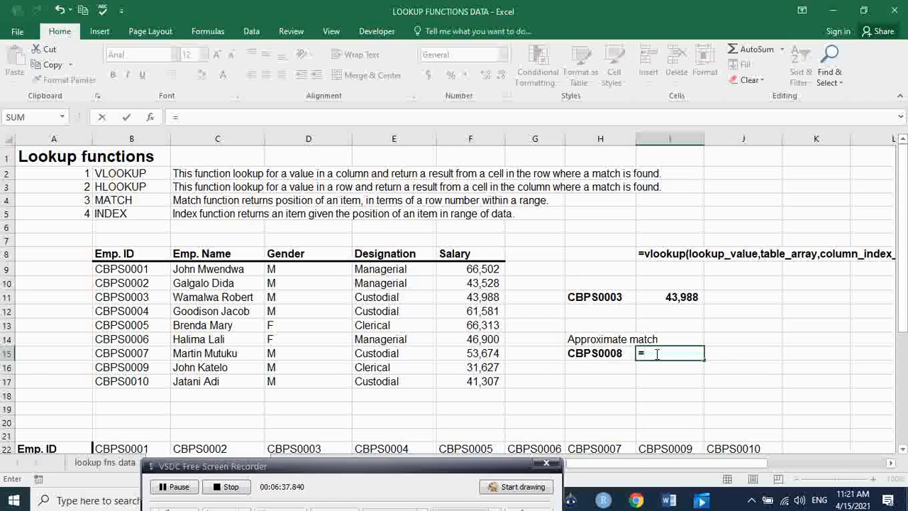
{"action": "type", "text": "vloo"}
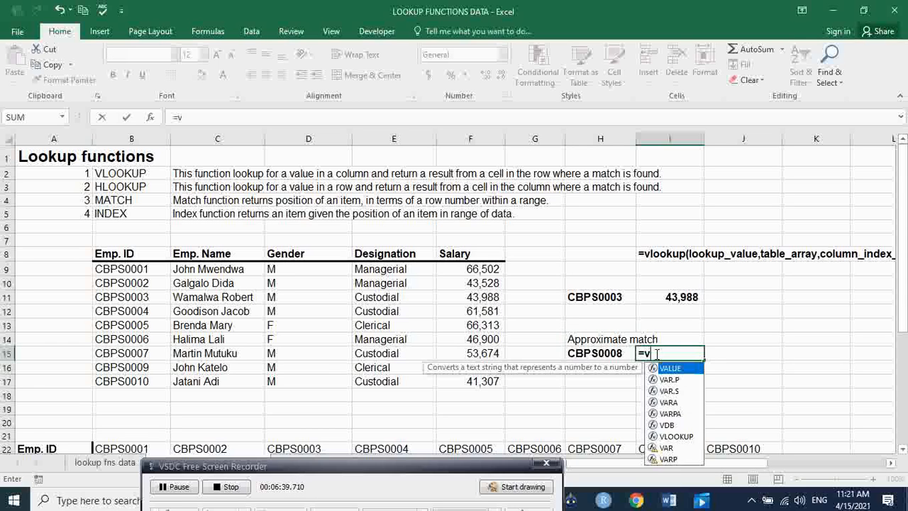
{"action": "key", "text": "Tab"}
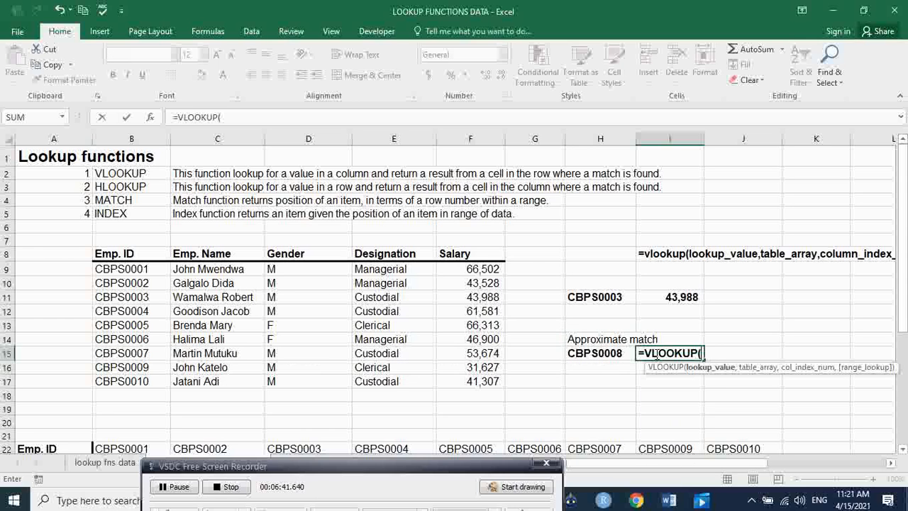
{"action": "left_click", "coordinate": [600, 354]}
{"action": "type", "text": ","}
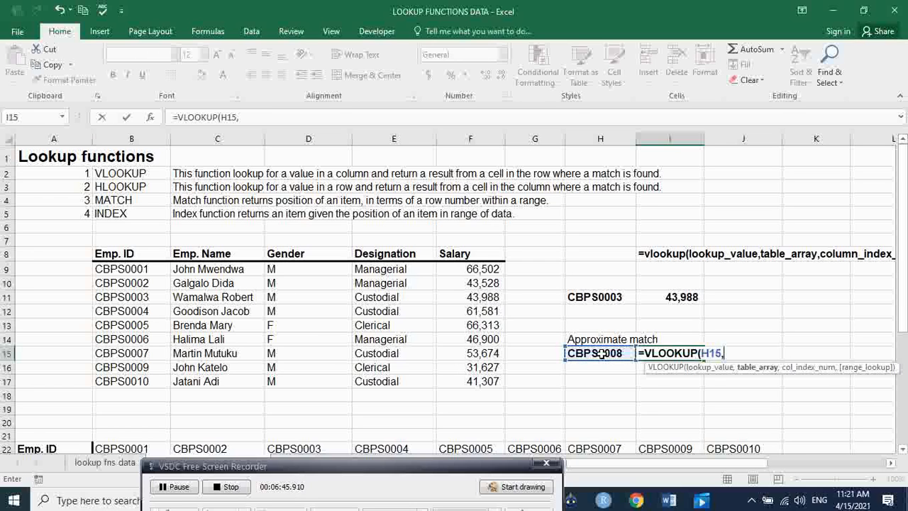
- Complete the I15 formula with the absolute table range $B$8:$F$17, column index 5 and TRUE for an approximate match
{"action": "left_click_drag", "start_coordinate": [158, 256], "coordinate": [455, 382]}
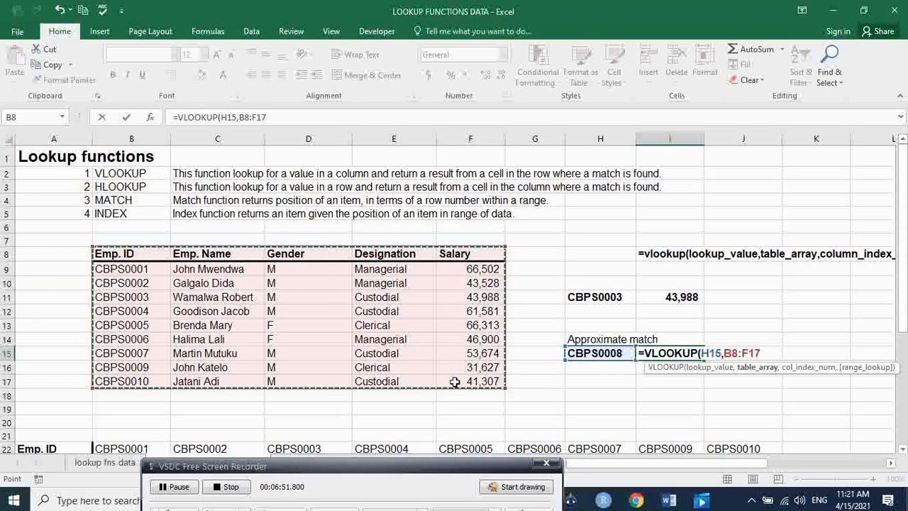
{"action": "key", "text": "F4"}
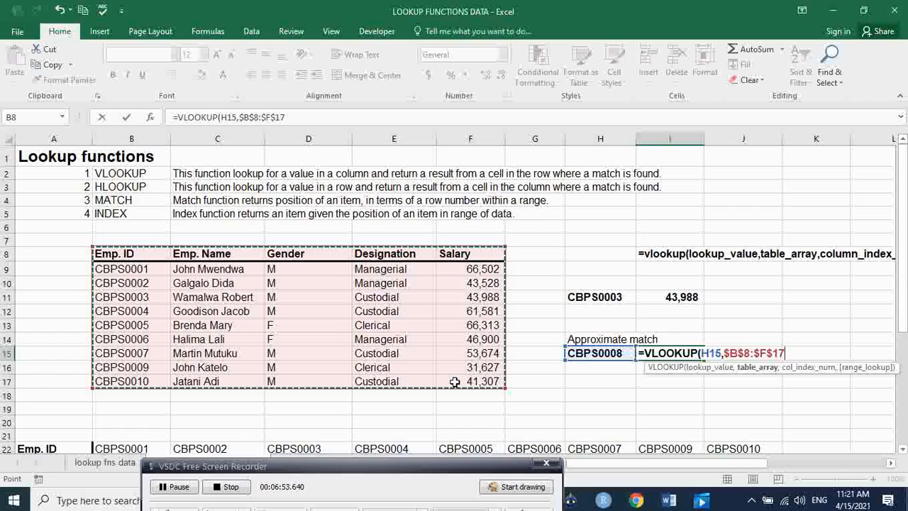
{"action": "type", "text": ","}
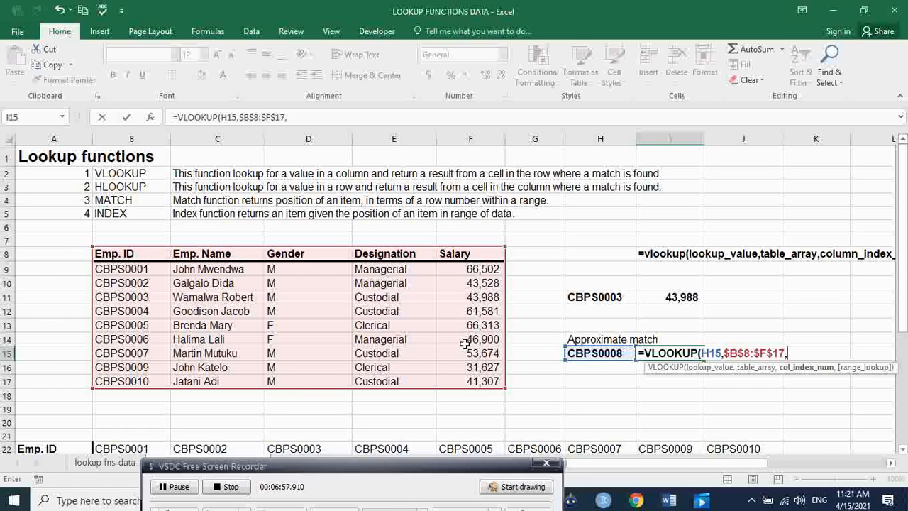
{"action": "type", "text": "5,"}
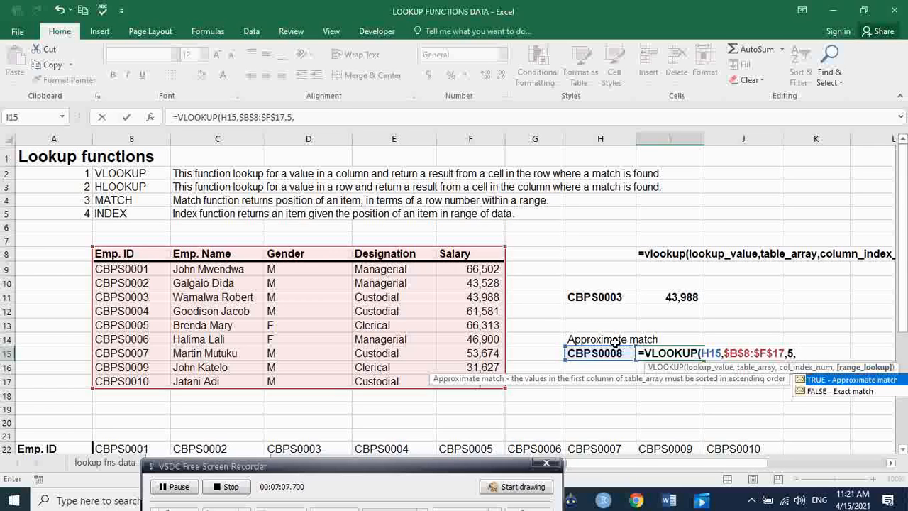
{"action": "key", "text": "Tab"}
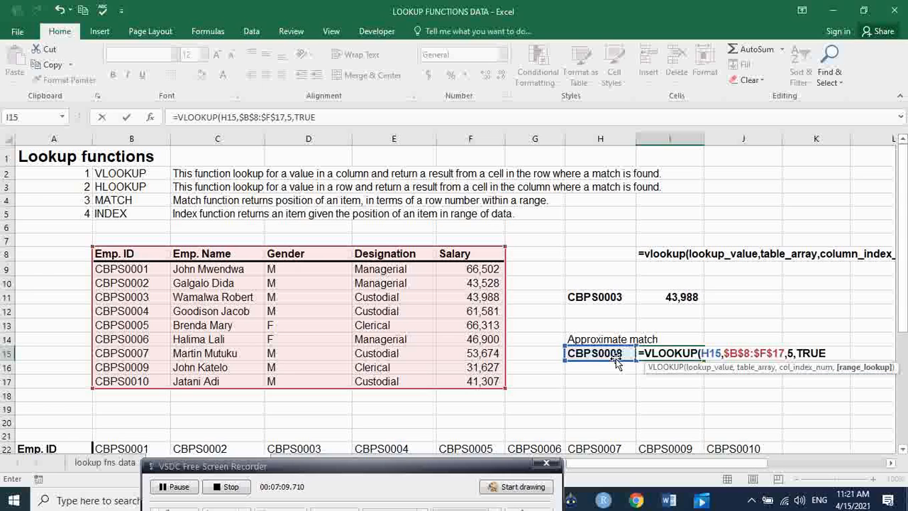
{"action": "key", "text": "Return"}
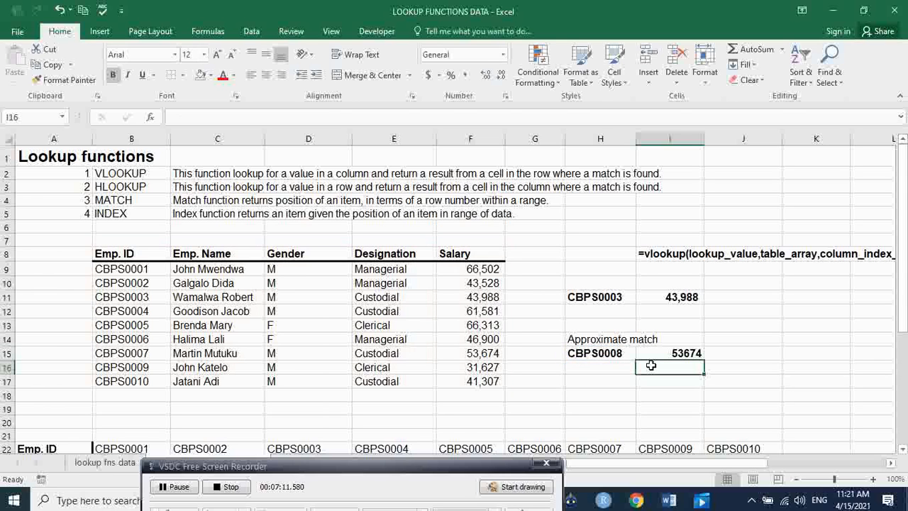
- Format the salary result in I15 with a thousands separator and no decimal places
{"action": "left_click", "coordinate": [700, 352]}
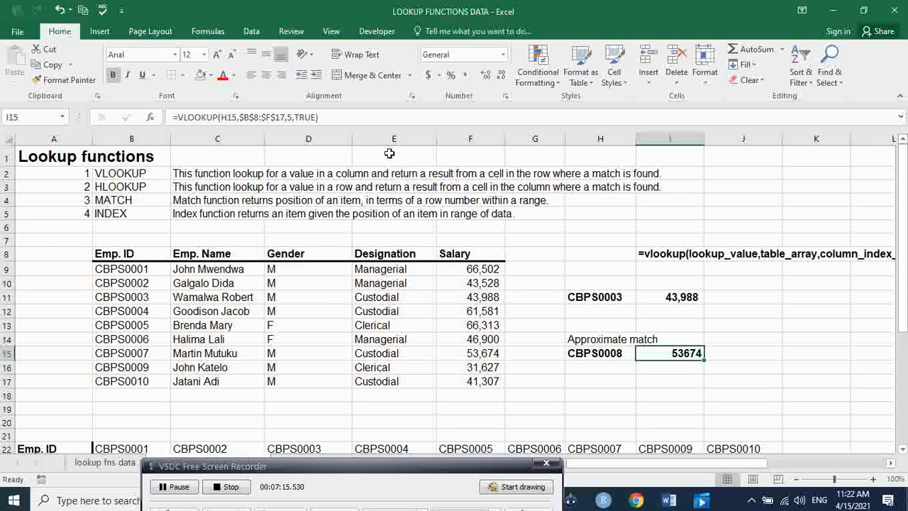
{"action": "left_click", "coordinate": [463, 77]}
{"action": "left_click", "coordinate": [502, 81]}
{"action": "left_click", "coordinate": [501, 81]}
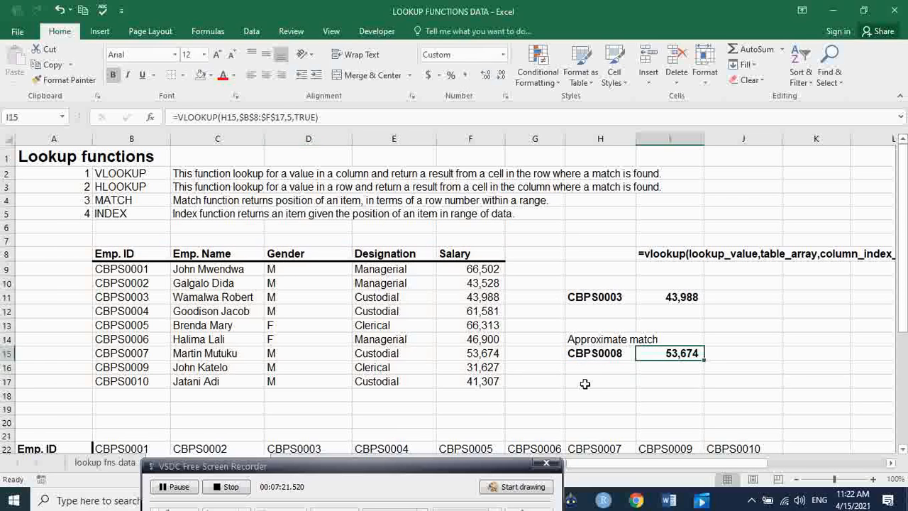
- Compare the approximate match result in I15 with the employee records in rows 15 and 16
{"action": "left_click_drag", "start_coordinate": [91, 352], "coordinate": [456, 367]}
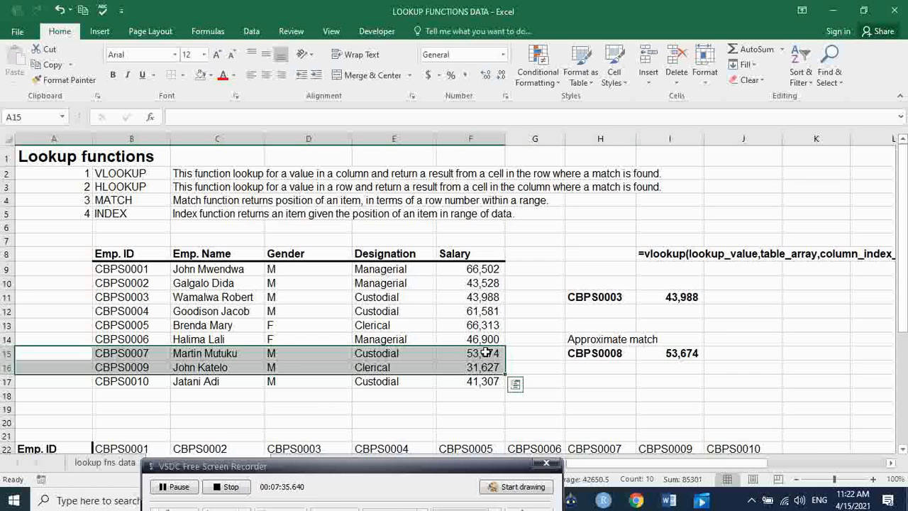
{"action": "left_click", "coordinate": [702, 380]}
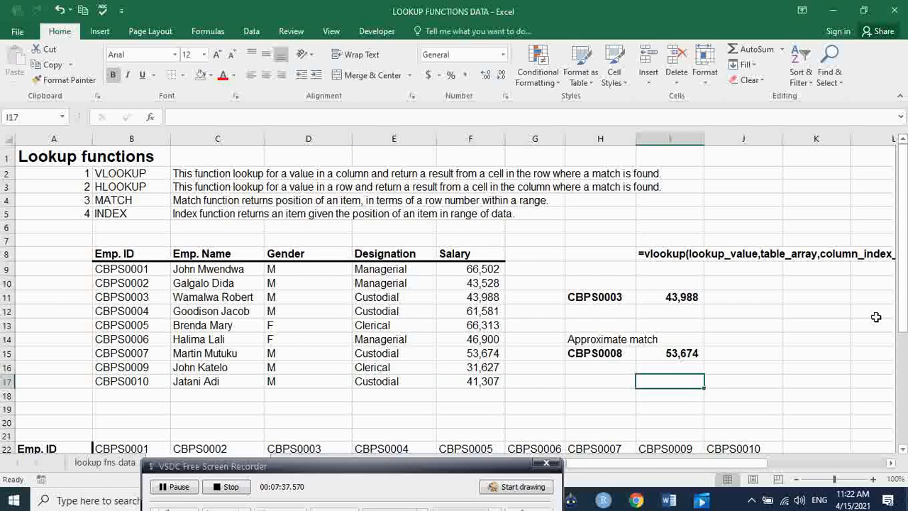
{"action": "left_click_drag", "start_coordinate": [904, 287], "coordinate": [899, 264]}
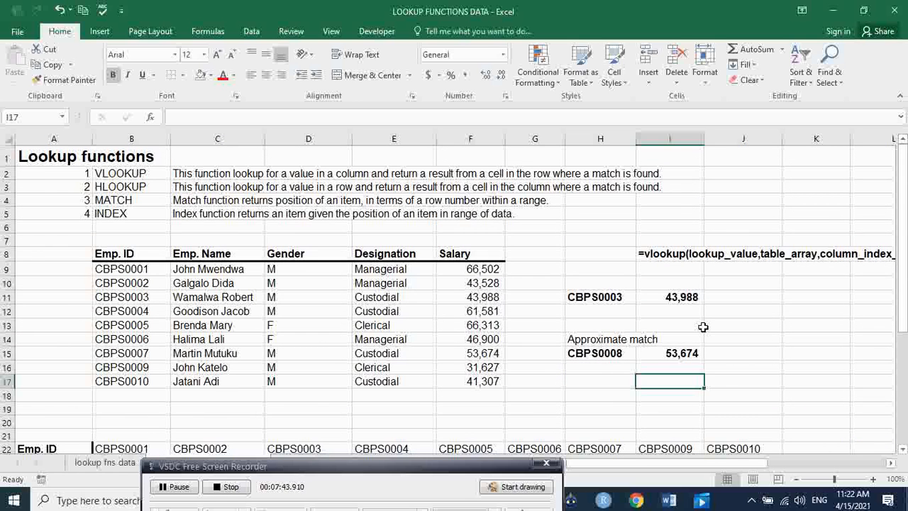